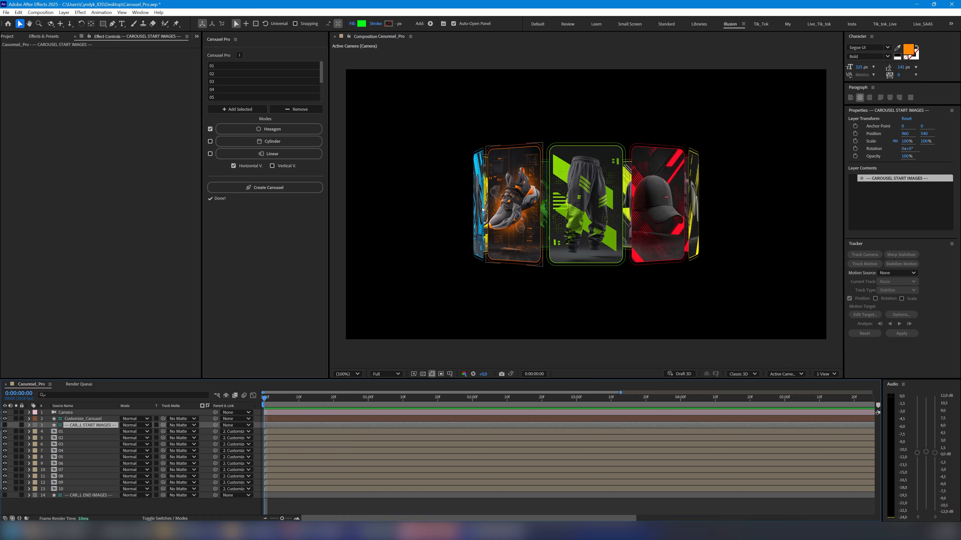
Move layer 06 above layer 05 in the layer stack to swap the trousers and cap cards.
{"action": "left_click", "coordinate": [660, 224]}
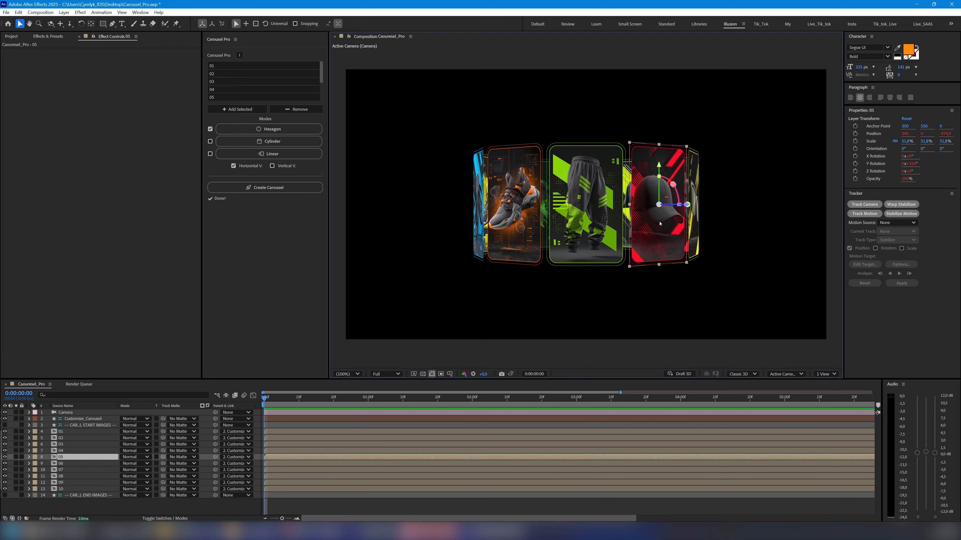
{"action": "left_click", "coordinate": [609, 209]}
{"action": "left_click", "coordinate": [652, 222]}
{"action": "left_click", "coordinate": [607, 215]}
{"action": "left_click", "coordinate": [60, 457]}
{"action": "left_click", "coordinate": [61, 464]}
{"action": "left_click", "coordinate": [59, 457]}
{"action": "left_click_drag", "start_coordinate": [61, 464], "coordinate": [68, 454]}
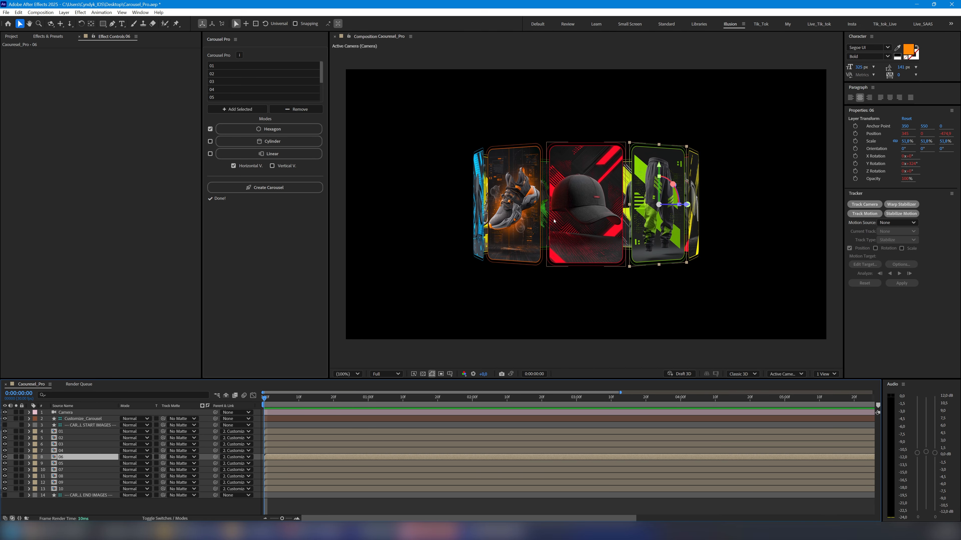
Reorder layers 05 and 08 in the stack so the cap and flip-flops cards trade places.
{"action": "left_click", "coordinate": [477, 226]}
{"action": "left_click", "coordinate": [580, 228]}
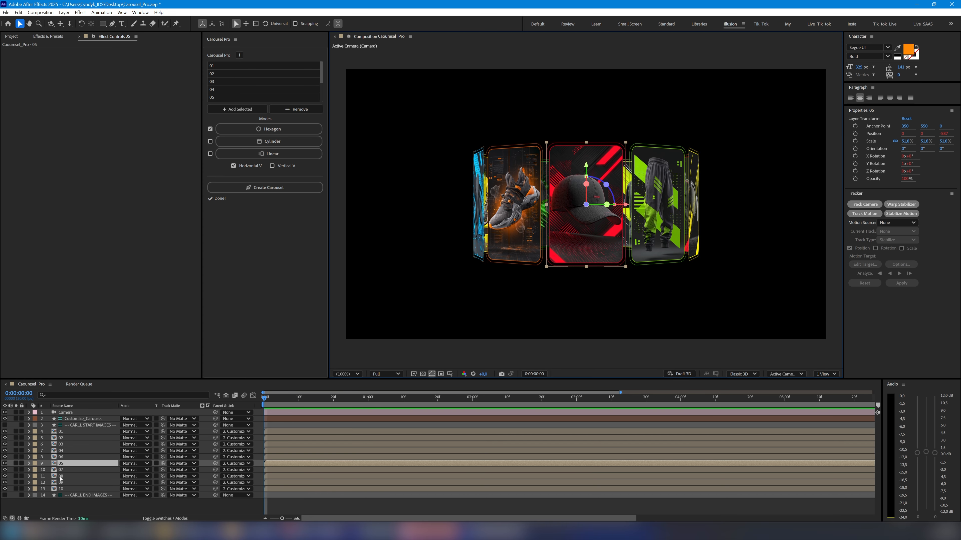
{"action": "mouse_move", "coordinate": [61, 476]}
{"action": "left_mouse_down"}
{"action": "mouse_move", "coordinate": [65, 460]}
{"action": "mouse_move", "coordinate": [64, 480]}
{"action": "left_mouse_up"}
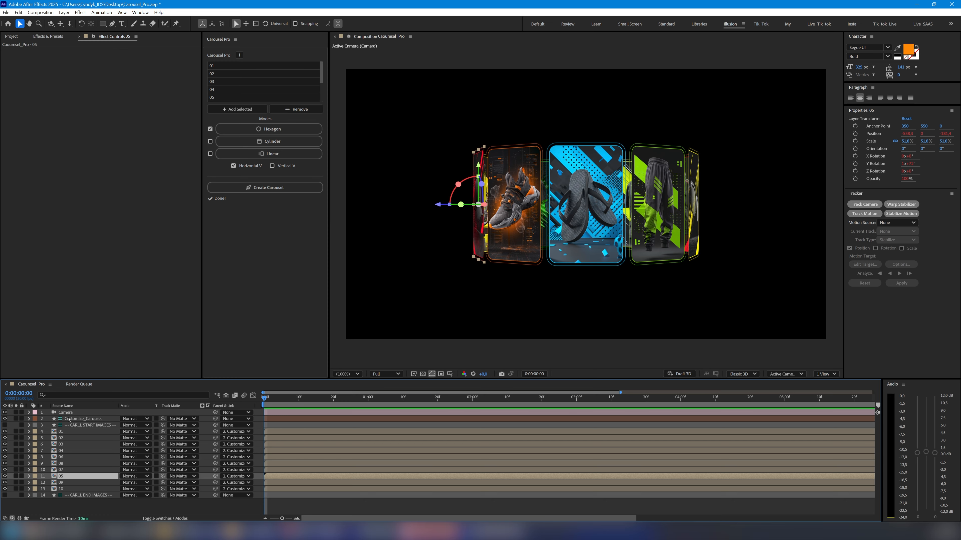
Move the Customize_Carousel controller upward in the composition and undo the extra sideways shift.
{"action": "left_click", "coordinate": [72, 419]}
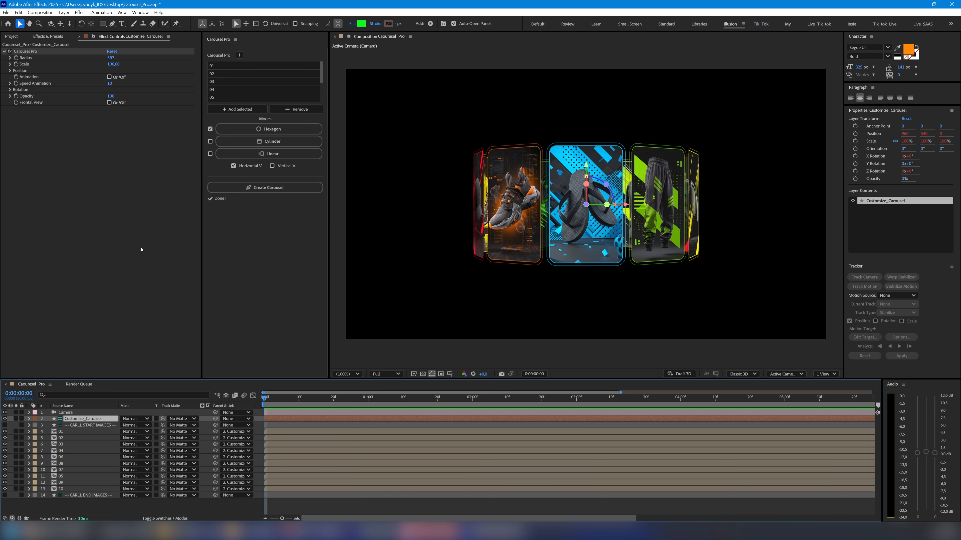
{"action": "left_click_drag", "start_coordinate": [586, 165], "coordinate": [586, 149]}
{"action": "mouse_move", "coordinate": [624, 190]}
{"action": "left_mouse_down"}
{"action": "mouse_move", "coordinate": [530, 200]}
{"action": "mouse_move", "coordinate": [614, 200]}
{"action": "left_mouse_up"}
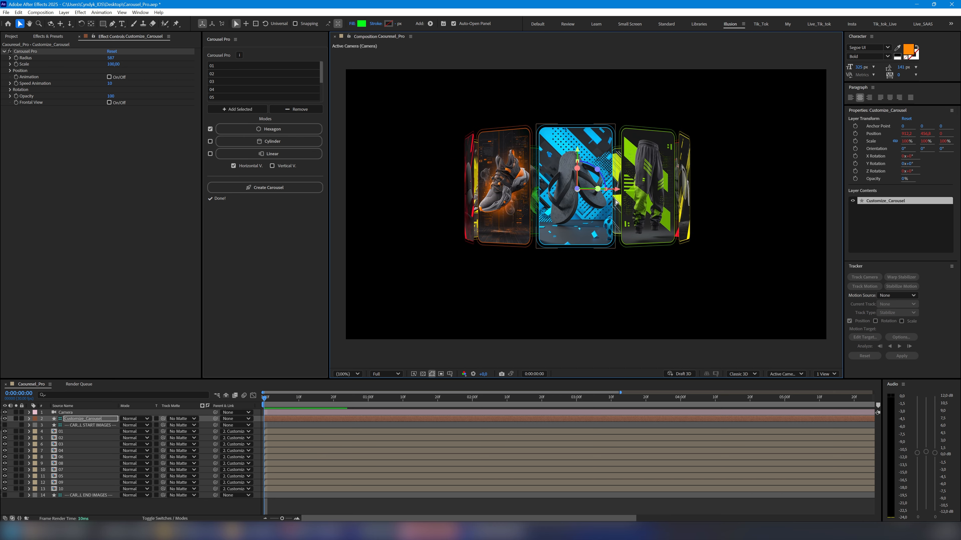
{"action": "key", "text": "ctrl+z"}
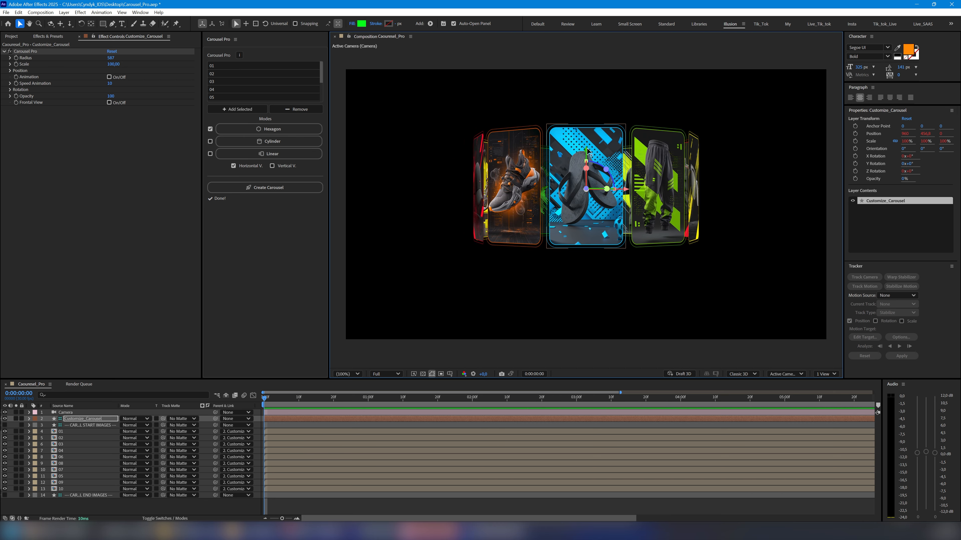
Try to rotate Customize_Carousel through its own layer rotation properties, undo it and collapse the layer.
{"action": "key", "text": "r"}
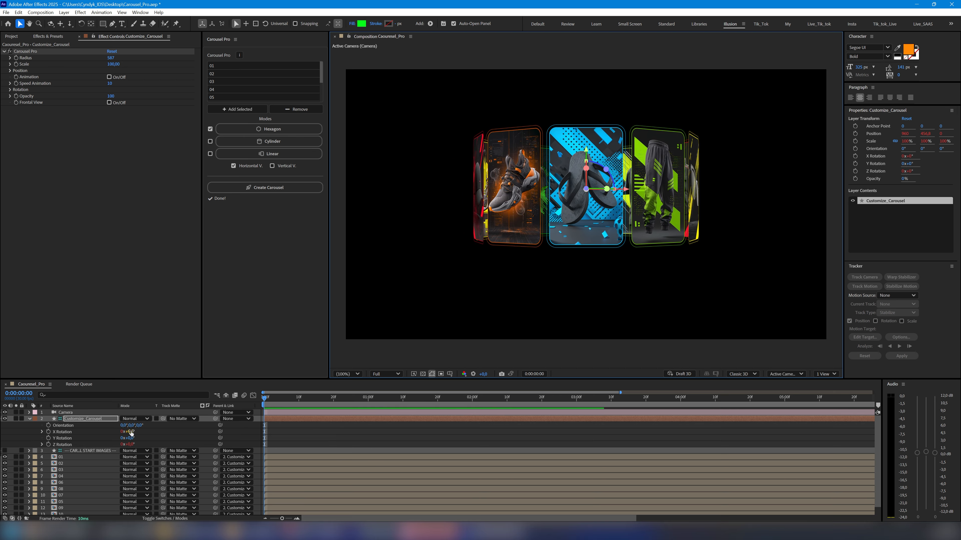
{"action": "mouse_move", "coordinate": [131, 432]}
{"action": "left_mouse_down"}
{"action": "mouse_move", "coordinate": [145, 439]}
{"action": "mouse_move", "coordinate": [130, 444]}
{"action": "left_mouse_up"}
{"action": "key", "text": "ctrl+z"}
{"action": "key", "text": "ctrl+z"}
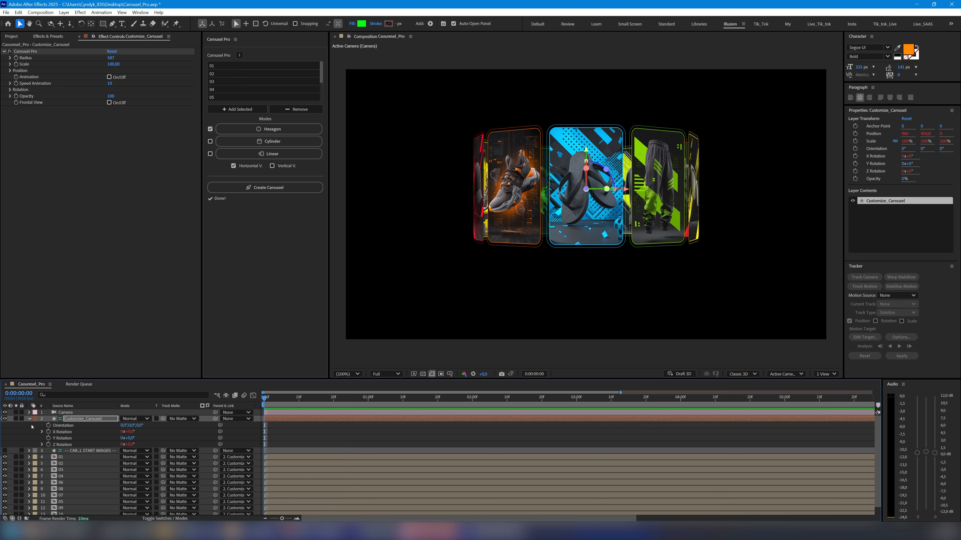
{"action": "left_click", "coordinate": [30, 418]}
Set the carousel's Radius to 687, Scale to 95, Position Y to 200 and Position Z to -60, and enable Animation.
{"action": "left_click_drag", "start_coordinate": [111, 60], "coordinate": [110, 90]}
{"action": "left_click", "coordinate": [9, 71]}
{"action": "left_click", "coordinate": [110, 97]}
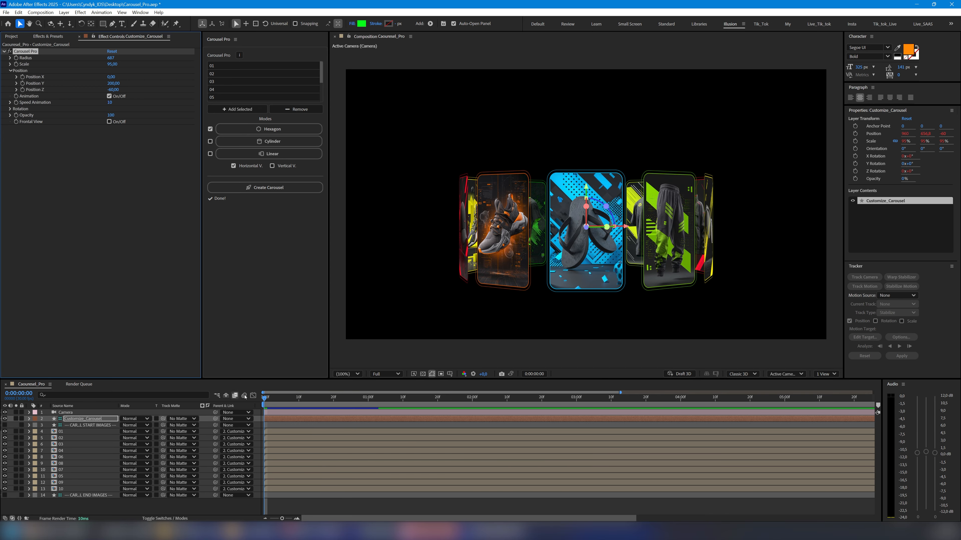
Scrub through the timeline to check the carousel animation across the full composition, and return to the start.
{"action": "left_click_drag", "start_coordinate": [264, 397], "coordinate": [530, 432]}
{"action": "key", "text": "minus"}
{"action": "key", "text": "minus"}
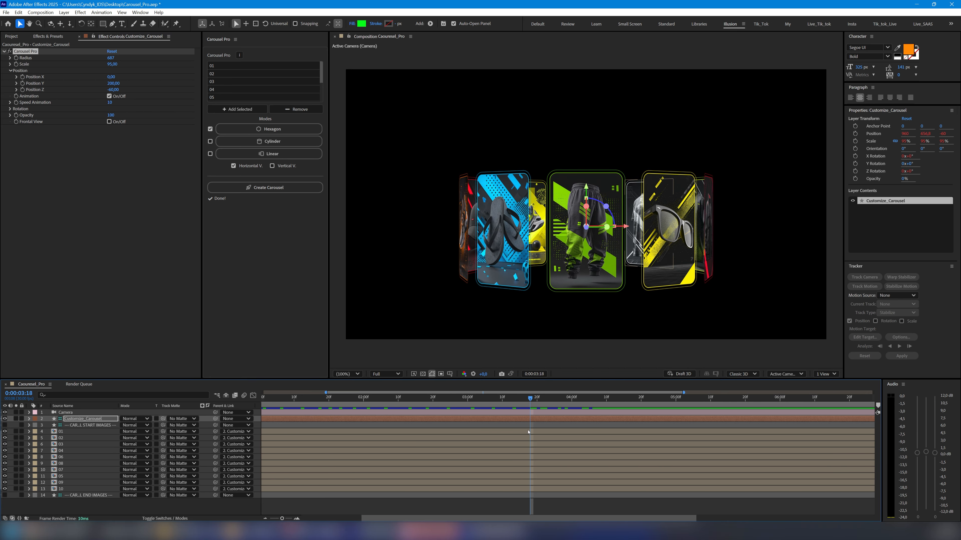
{"action": "left_click_drag", "start_coordinate": [283, 398], "coordinate": [241, 408]}
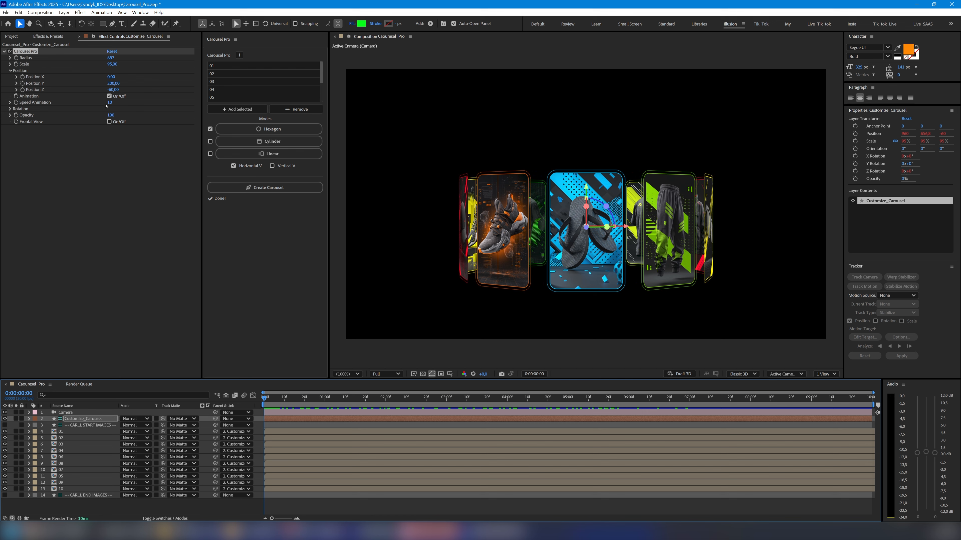
Set the carousel's Speed Animation to 50 and preview the rotation.
{"action": "left_click", "coordinate": [110, 102]}
{"action": "left_click", "coordinate": [268, 398]}
{"action": "key", "text": "space"}
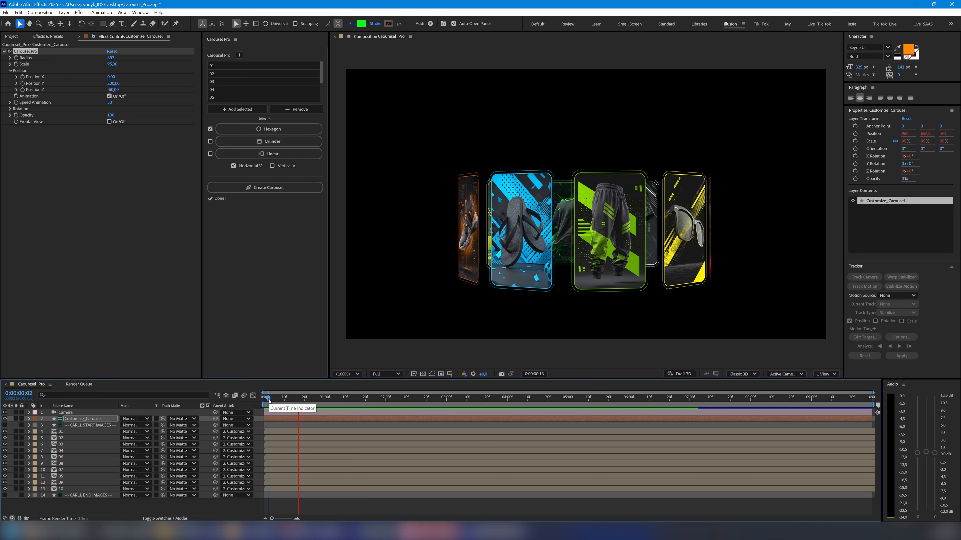
{"action": "key", "text": "space"}
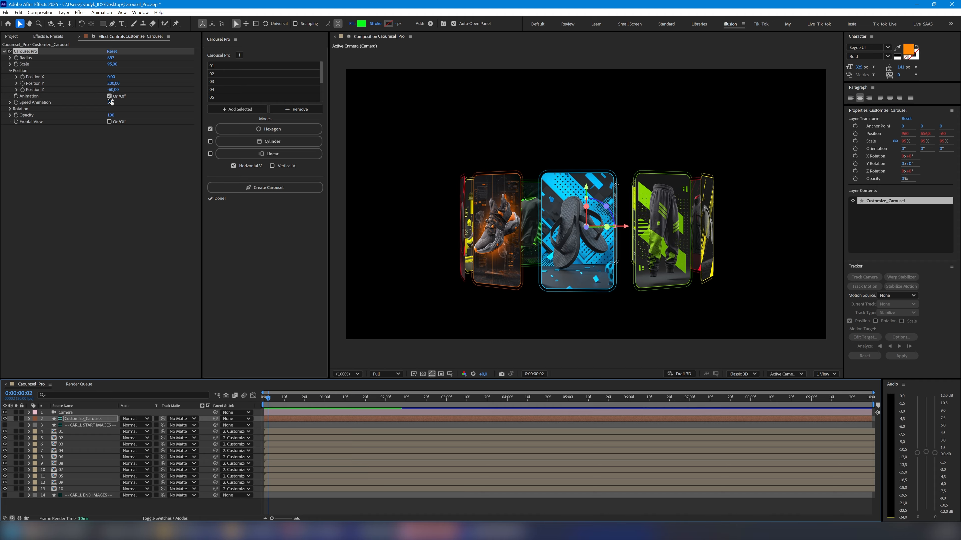
Set Speed Animation to -50 to reverse the rotation direction and play the preview.
{"action": "left_click", "coordinate": [110, 102]}
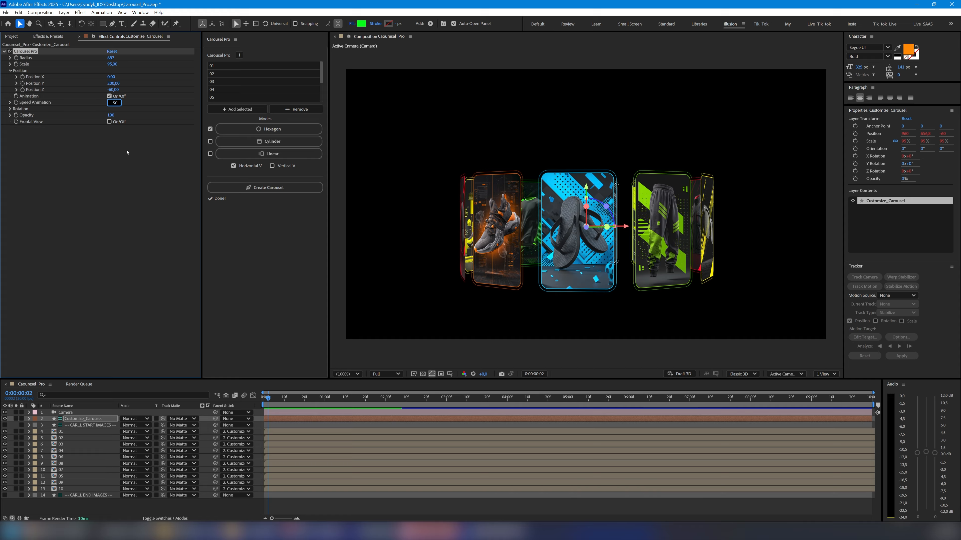
{"action": "type", "text": "-50"}
{"action": "key", "text": "Return"}
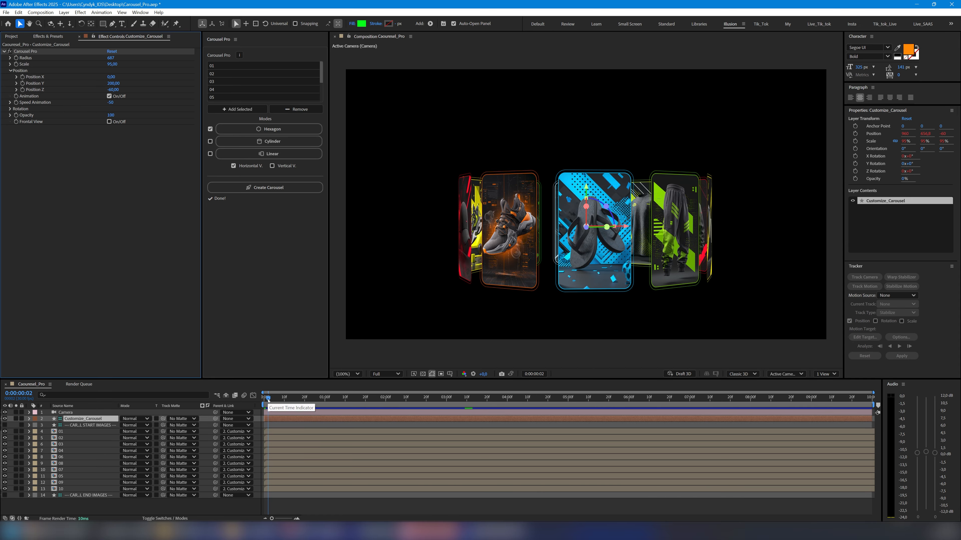
{"action": "left_click", "coordinate": [268, 401]}
{"action": "key", "text": "space"}
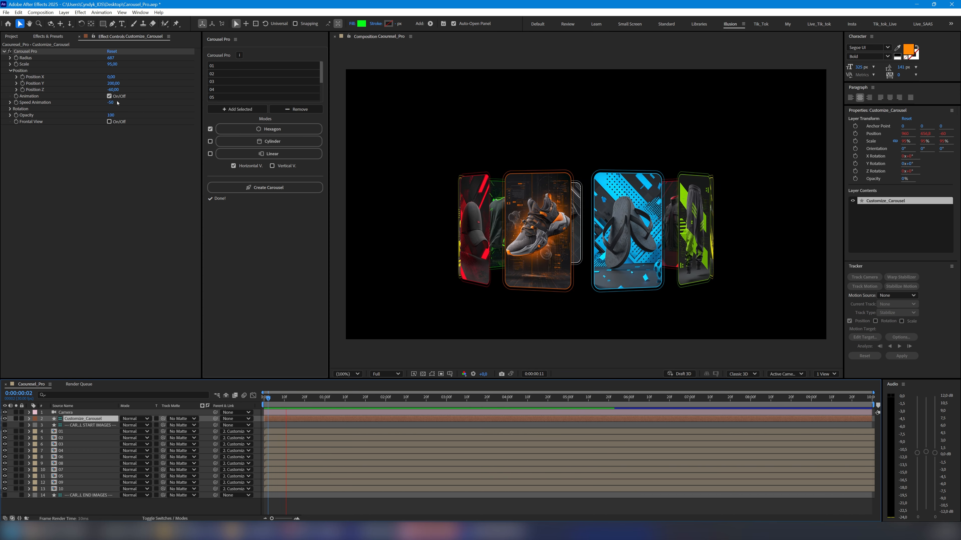
Set Speed Animation to -30 and preview the slower reversed rotation.
{"action": "left_click", "coordinate": [112, 102]}
{"action": "type", "text": "-30"}
{"action": "key", "text": "Return"}
{"action": "key", "text": "space"}
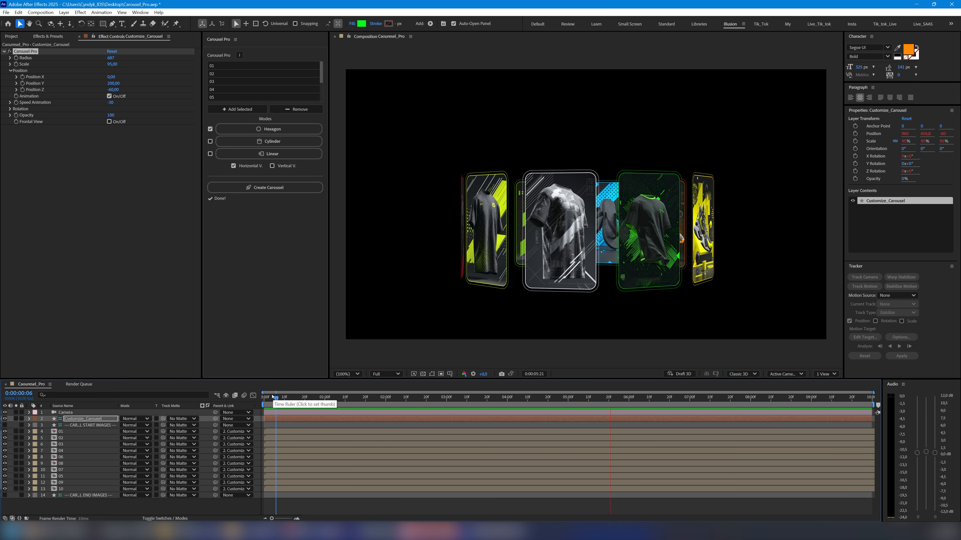
{"action": "key", "text": "space"}
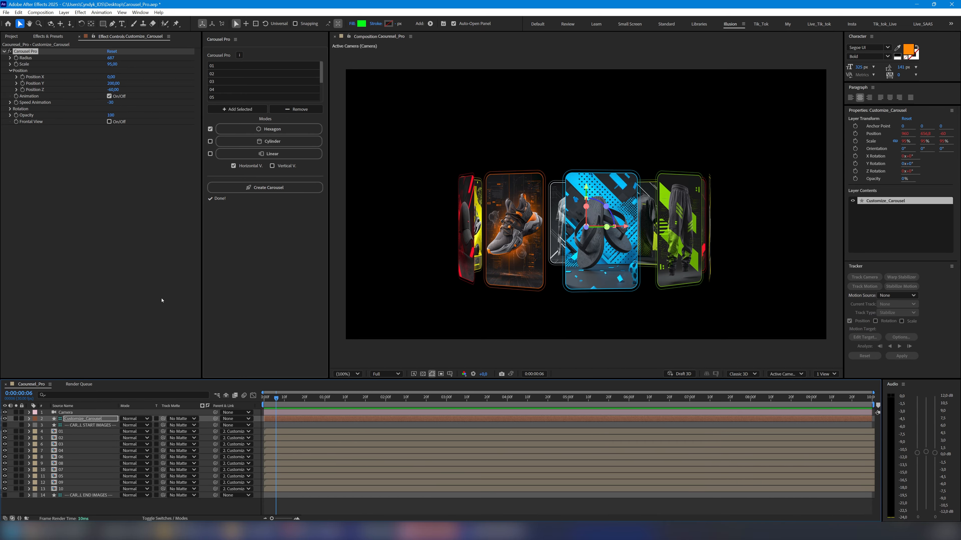
Set the carousel's Rotation X to 90° to view the ring from above.
{"action": "left_click", "coordinate": [10, 109]}
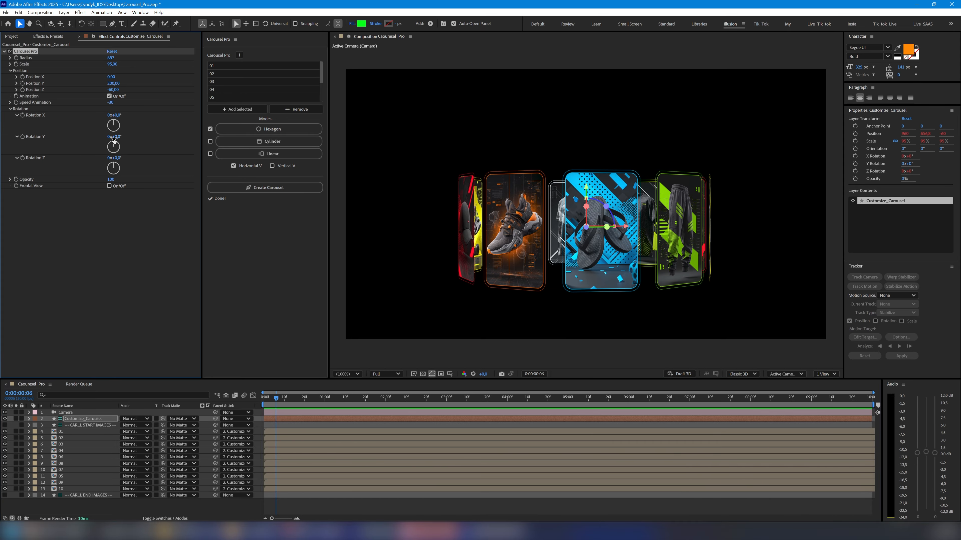
{"action": "left_click_drag", "start_coordinate": [118, 115], "coordinate": [148, 111]}
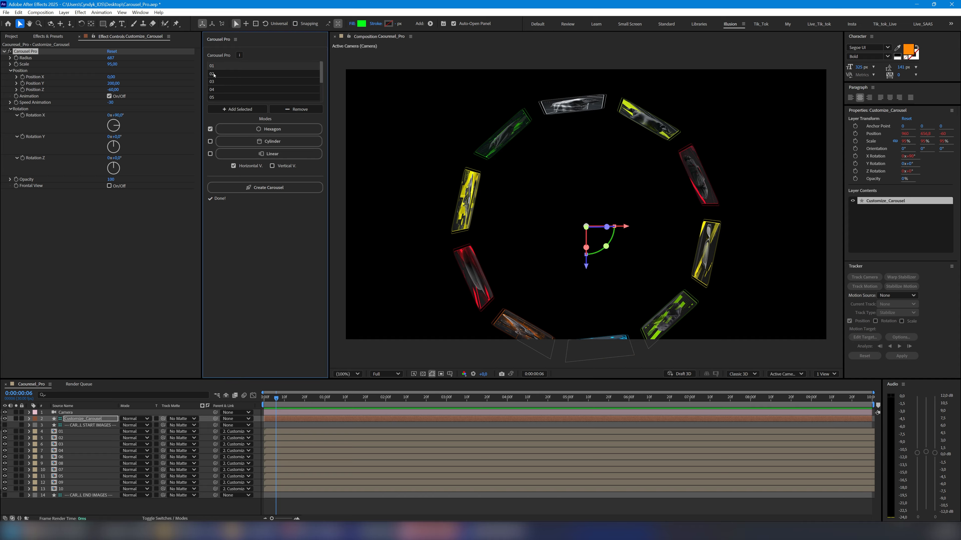
Remove images 06 to 10 from the Carousel Pro list, update the carousel and preview it.
{"action": "scroll", "coordinate": [319, 94], "scroll_direction": "down", "scroll_amount": 3}
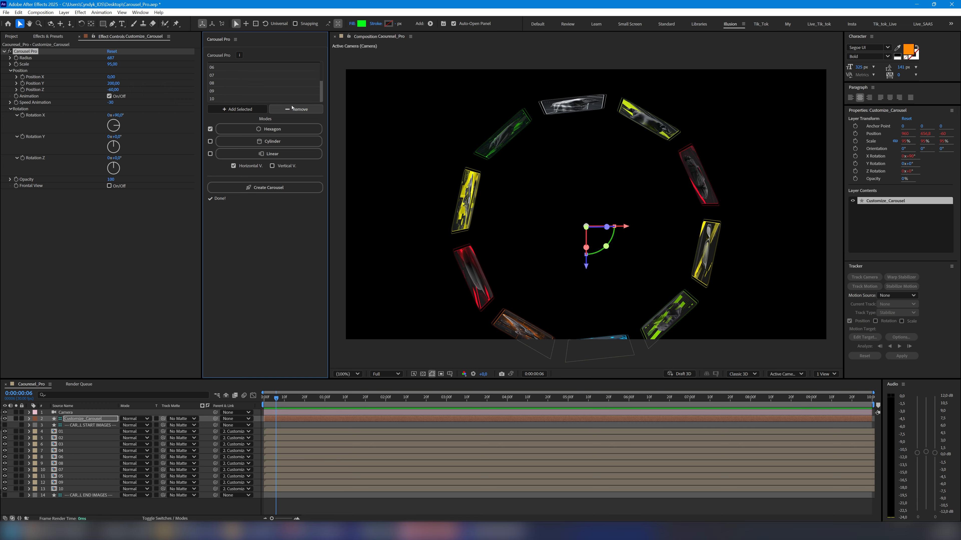
{"action": "left_click", "coordinate": [300, 110]}
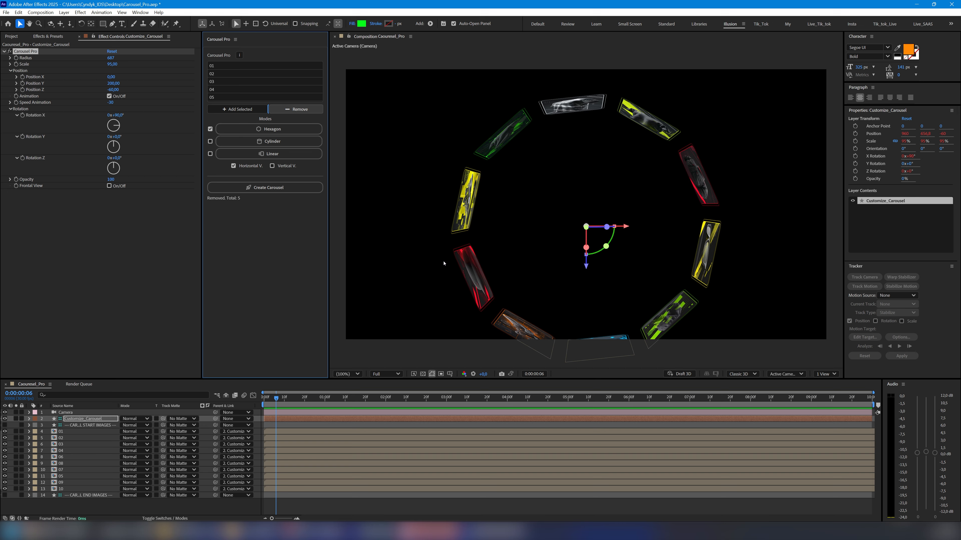
{"action": "left_click", "coordinate": [268, 188]}
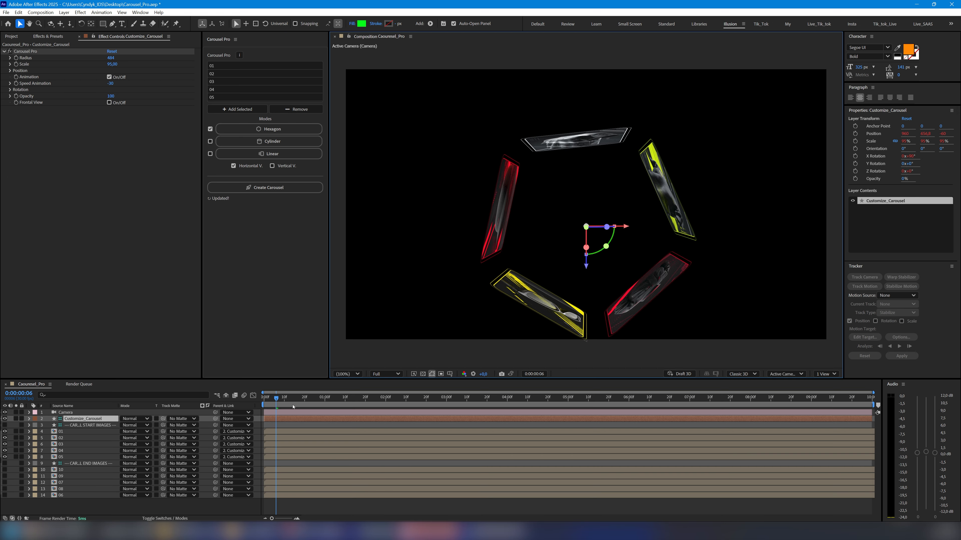
{"action": "key", "text": "space"}
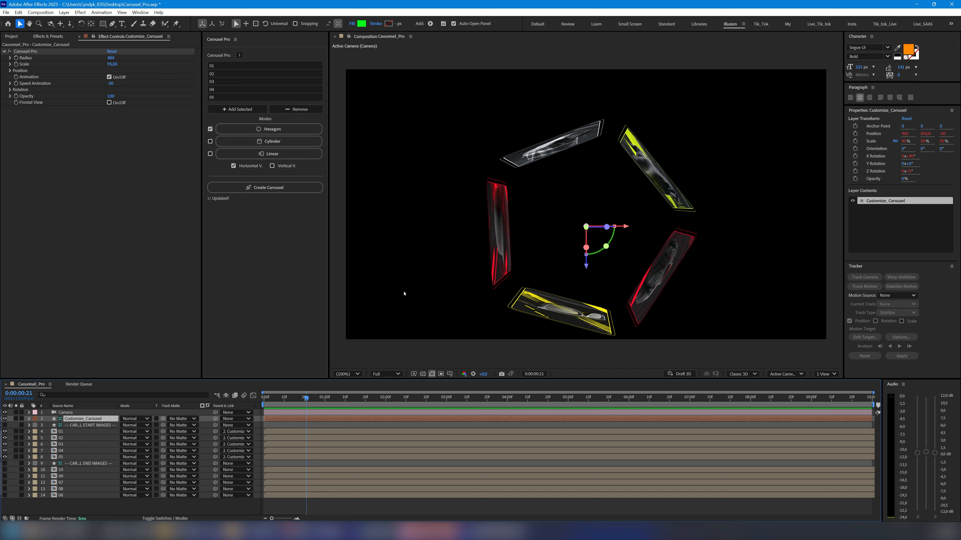
Select all image layers except 06, set them as the Carousel Pro list and update the carousel.
{"action": "left_click", "coordinate": [61, 431]}
{"action": "left_click", "coordinate": [63, 456], "text": "shift"}
{"action": "left_click", "coordinate": [63, 470], "text": "ctrl"}
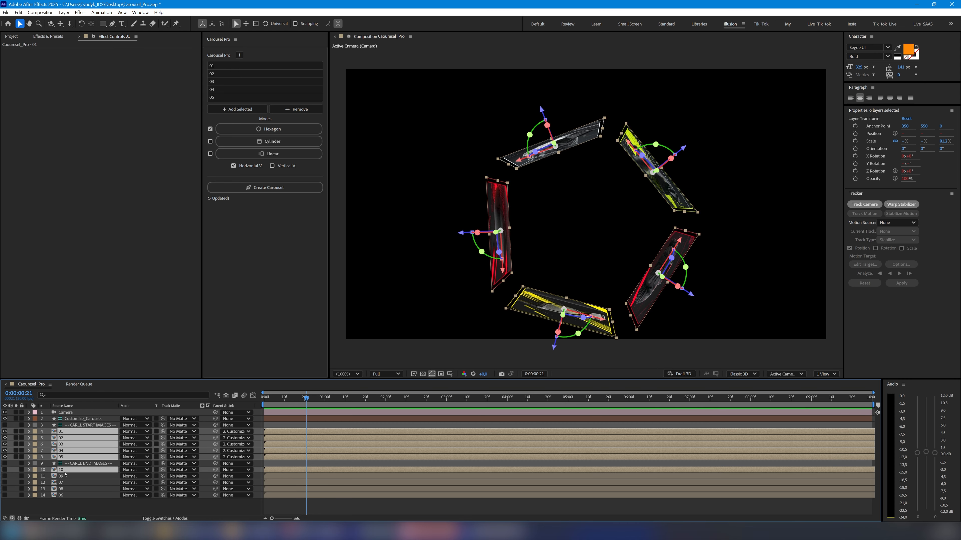
{"action": "left_click", "coordinate": [64, 476], "text": "ctrl"}
{"action": "left_click", "coordinate": [65, 483], "text": "ctrl"}
{"action": "left_click", "coordinate": [65, 489], "text": "ctrl"}
{"action": "left_click", "coordinate": [66, 495], "text": "ctrl"}
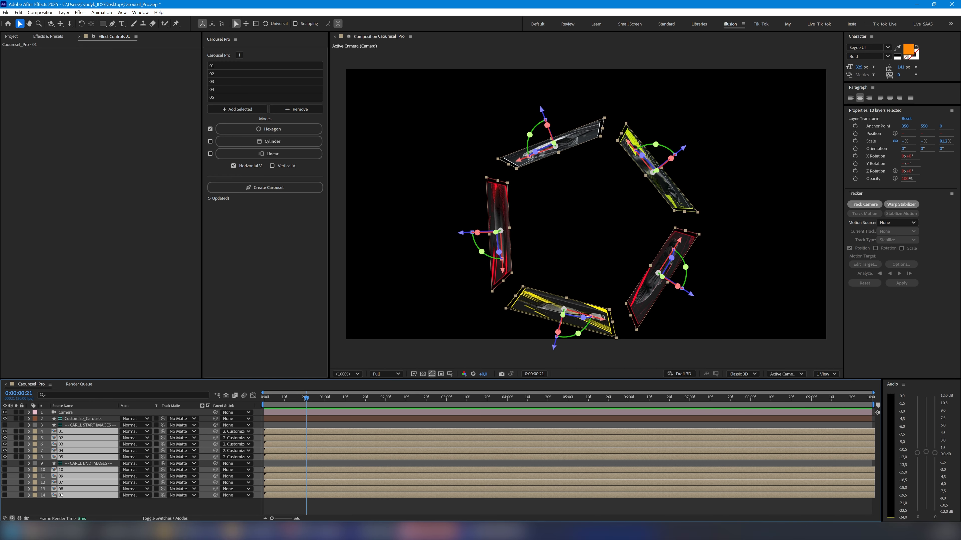
{"action": "left_click", "coordinate": [61, 495], "text": "ctrl"}
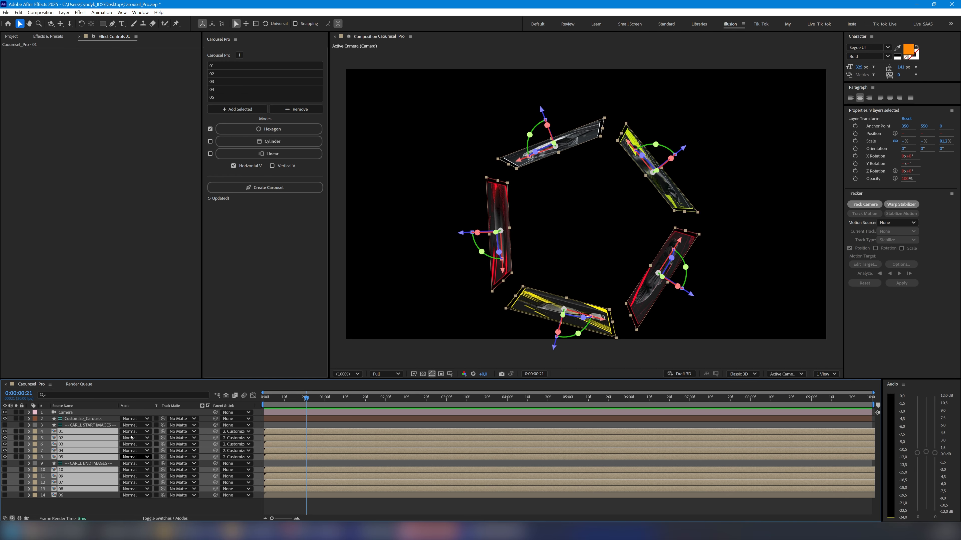
{"action": "left_click", "coordinate": [237, 109]}
{"action": "left_click", "coordinate": [264, 188]}
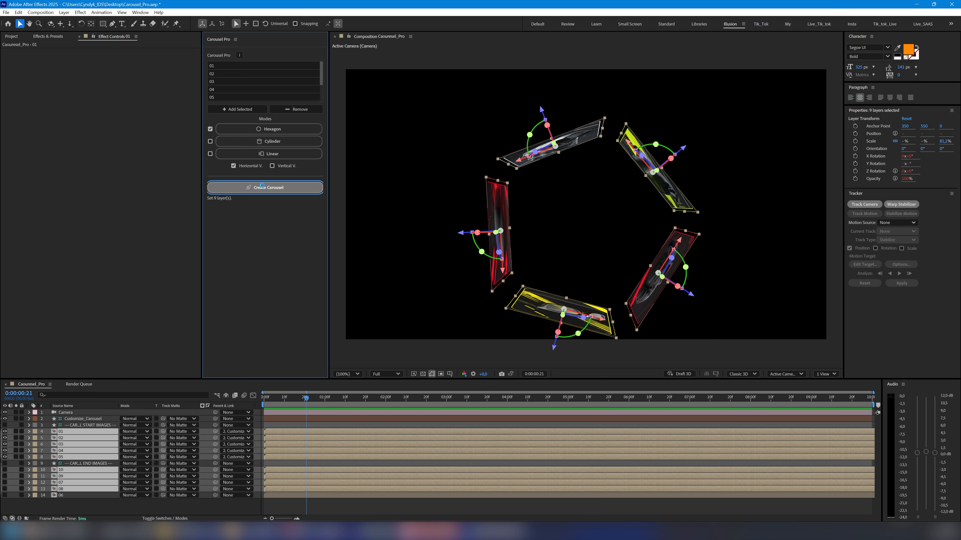
Lower the carousel's Rotation X to a shallow tilt and bring its Opacity back to 100 after fading it to 0.
{"action": "left_click", "coordinate": [11, 90]}
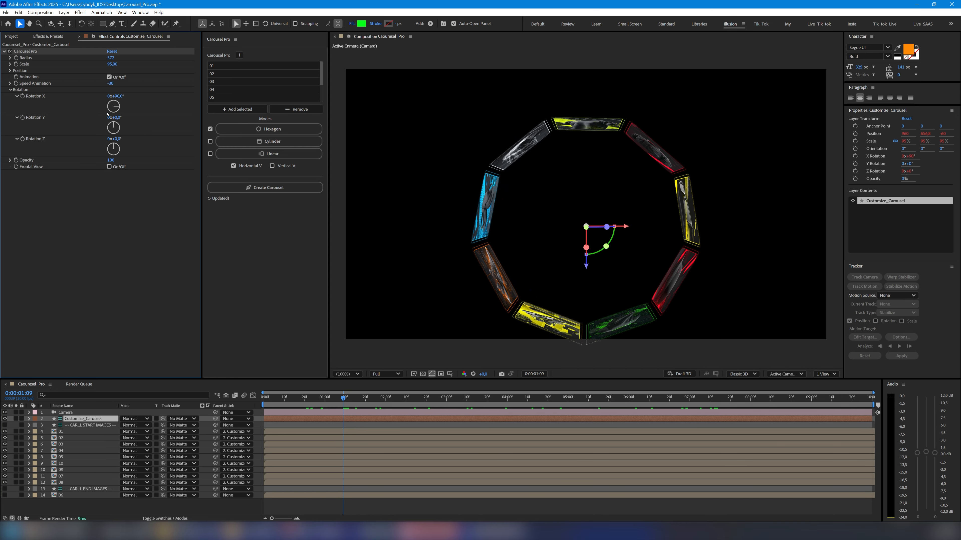
{"action": "left_click_drag", "start_coordinate": [119, 98], "coordinate": [92, 98]}
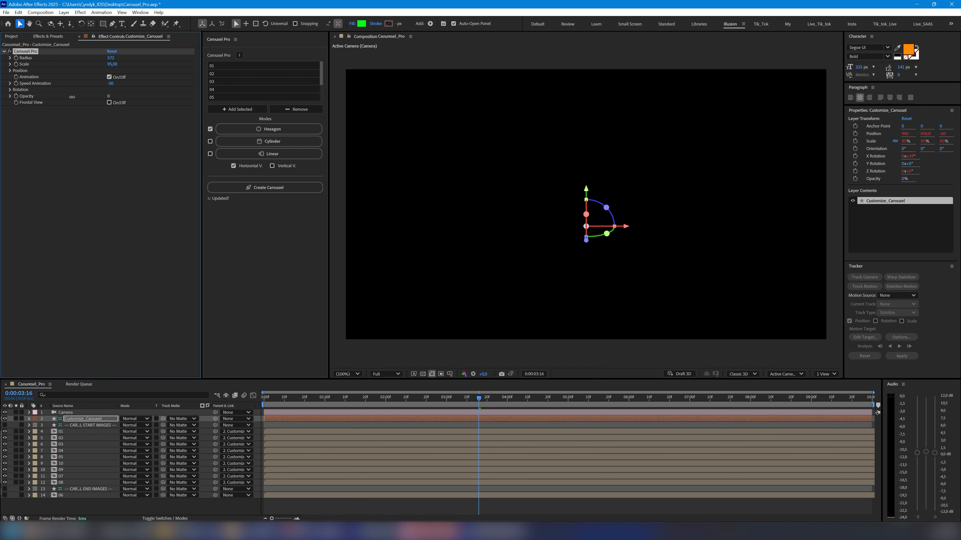
{"action": "left_click_drag", "start_coordinate": [110, 97], "coordinate": [177, 102]}
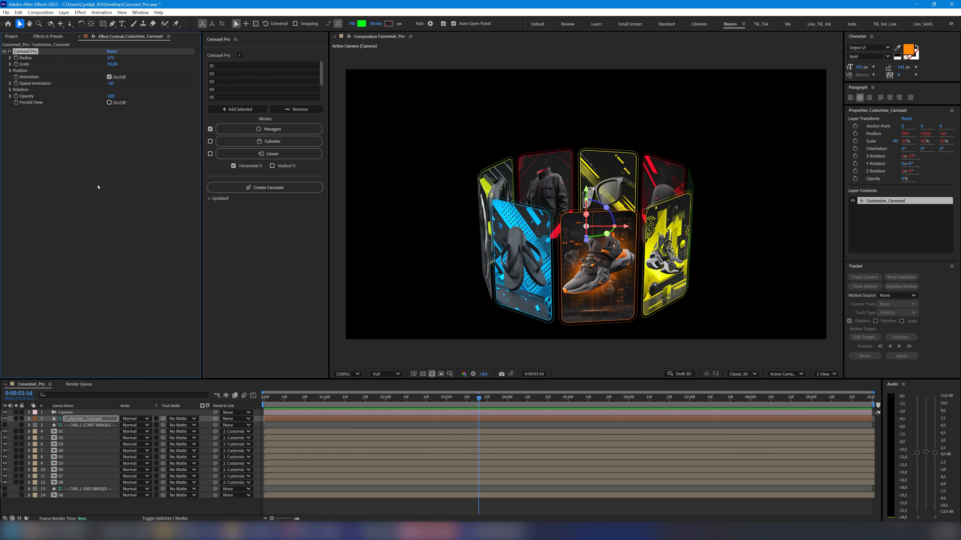
Enable Frontal View for the carousel and check the cards at 0:00:01:18.
{"action": "left_click", "coordinate": [109, 102]}
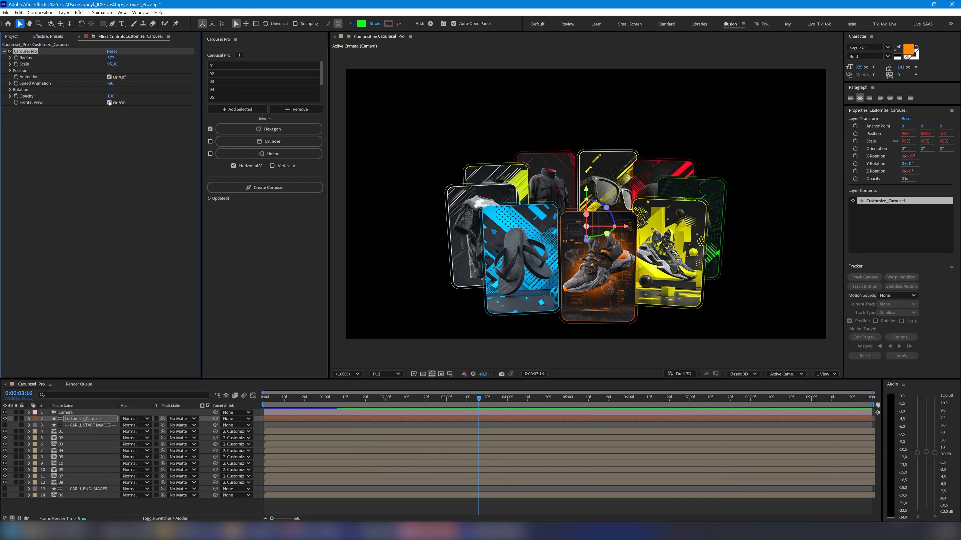
{"action": "left_click", "coordinate": [362, 408]}
Reduce the carousel's Rotation X slightly and play the animation from near the start.
{"action": "left_click", "coordinate": [10, 89]}
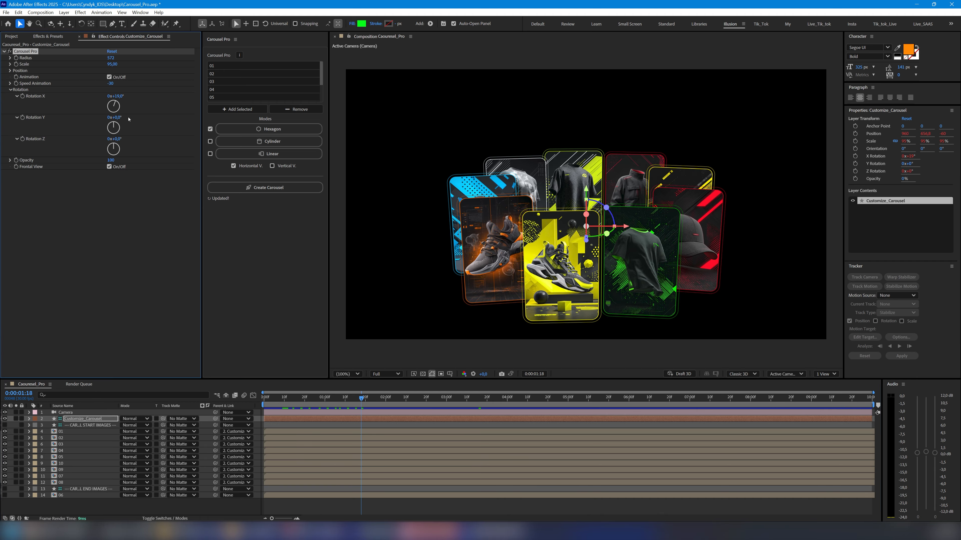
{"action": "left_click_drag", "start_coordinate": [122, 96], "coordinate": [117, 96]}
{"action": "left_click", "coordinate": [276, 398]}
{"action": "key", "text": "space"}
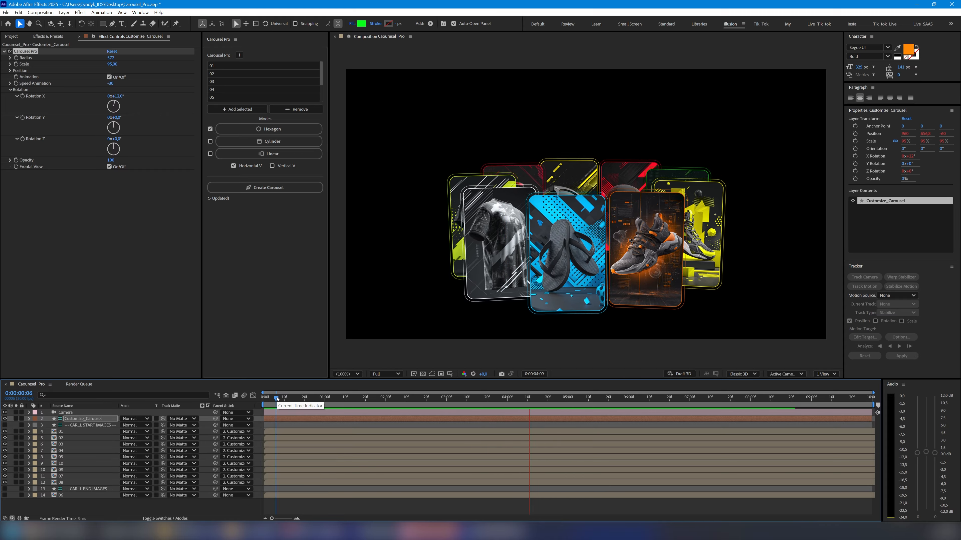
Increase the carousel's Radius to about 722 and play the animation from around 0:00:00:25.
{"action": "left_click_drag", "start_coordinate": [305, 398], "coordinate": [331, 401]}
{"action": "left_click_drag", "start_coordinate": [111, 58], "coordinate": [117, 56]}
{"action": "left_click", "coordinate": [315, 400]}
{"action": "key", "text": "space"}
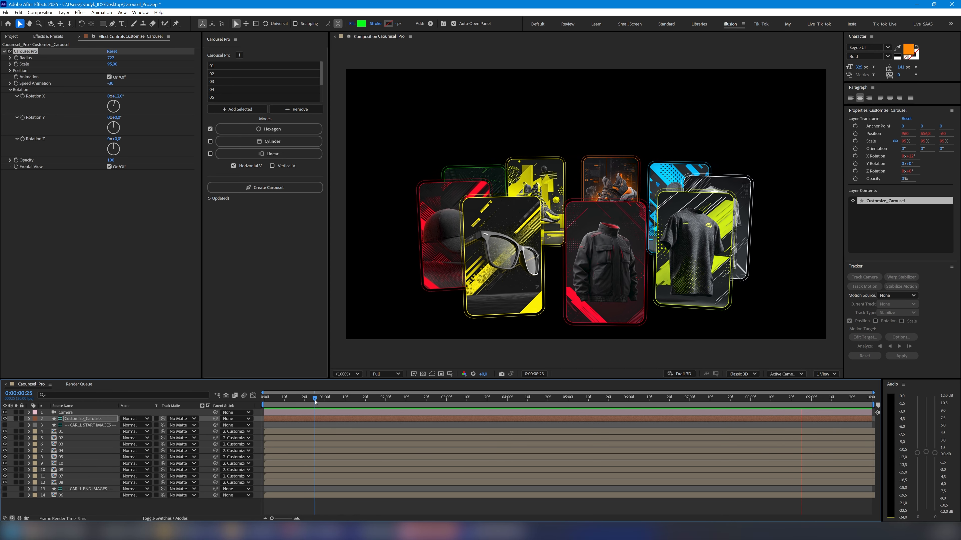
Move image layer 07 directly below layer 01 and rebuild the hexagon carousel in vertical view.
{"action": "left_click", "coordinate": [68, 439]}
{"action": "mouse_move", "coordinate": [68, 444]}
{"action": "left_mouse_down"}
{"action": "mouse_move", "coordinate": [69, 469]}
{"action": "mouse_move", "coordinate": [70, 437]}
{"action": "left_mouse_up"}
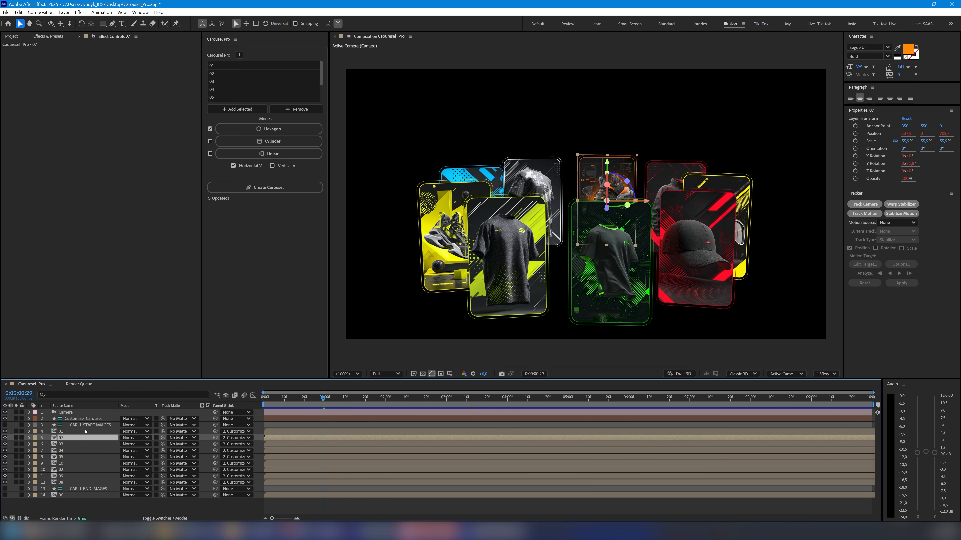
{"action": "left_click", "coordinate": [289, 168]}
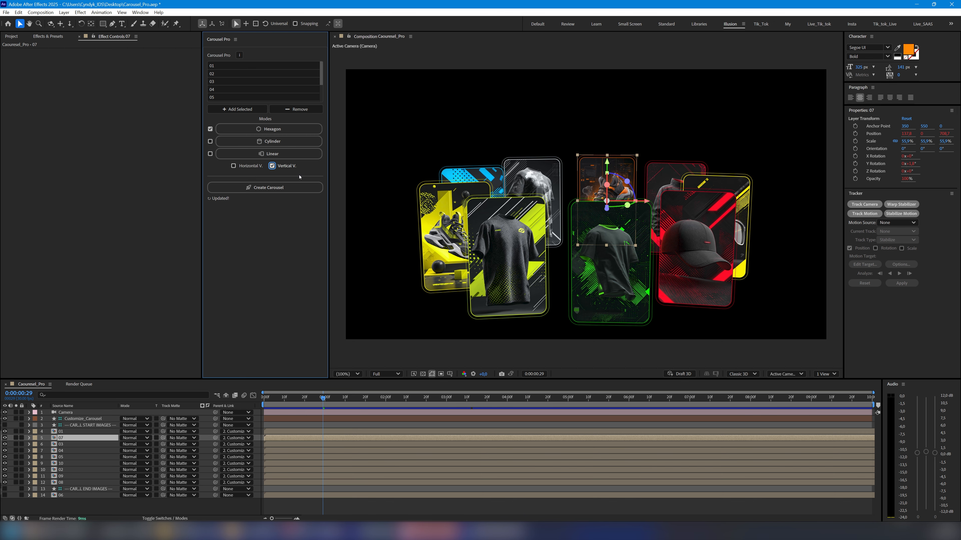
{"action": "left_click", "coordinate": [261, 188]}
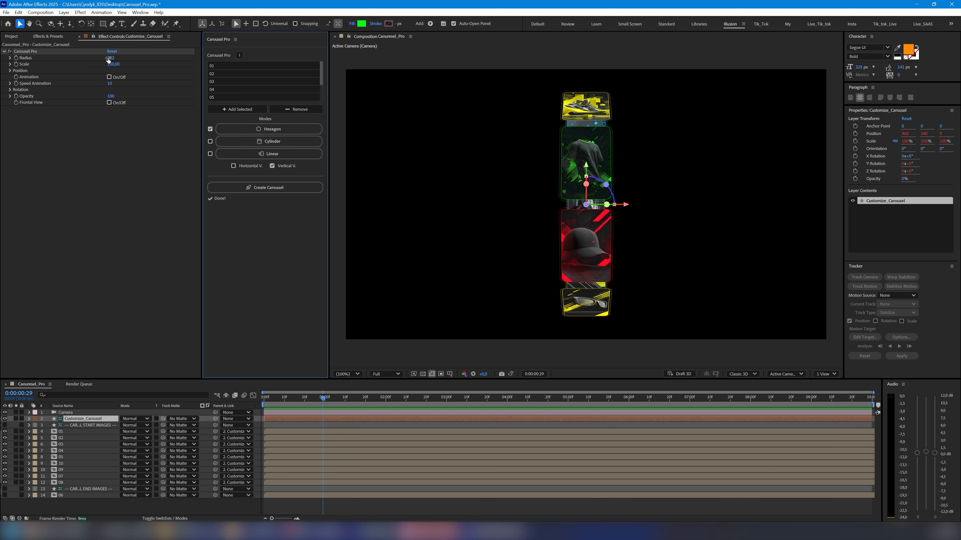
Reduce the vertical carousel's Radius slightly and rotate it to about 27° on Y and -24° on Z.
{"action": "left_click_drag", "start_coordinate": [110, 57], "coordinate": [112, 63]}
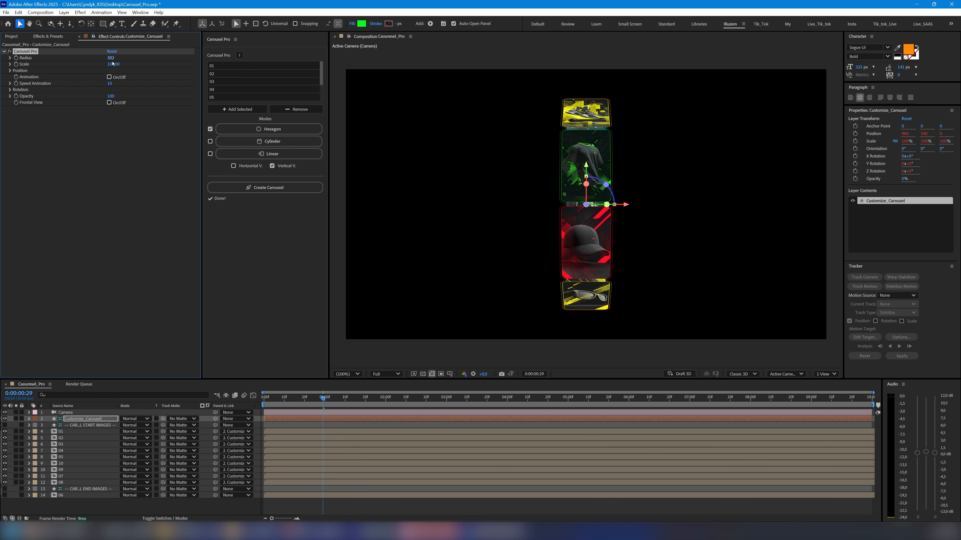
{"action": "left_click", "coordinate": [10, 90]}
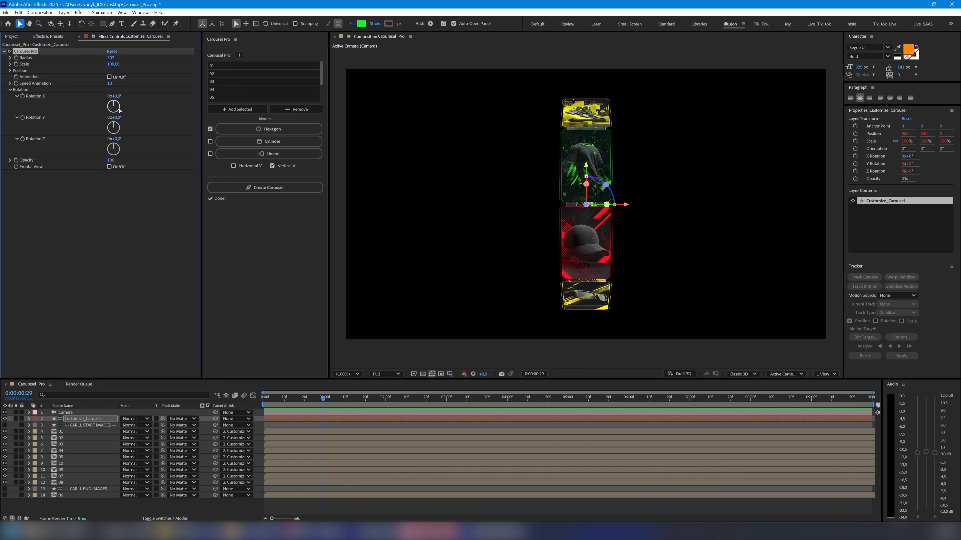
{"action": "mouse_move", "coordinate": [120, 117]}
{"action": "left_mouse_down"}
{"action": "mouse_move", "coordinate": [151, 114]}
{"action": "mouse_move", "coordinate": [117, 109]}
{"action": "left_mouse_up"}
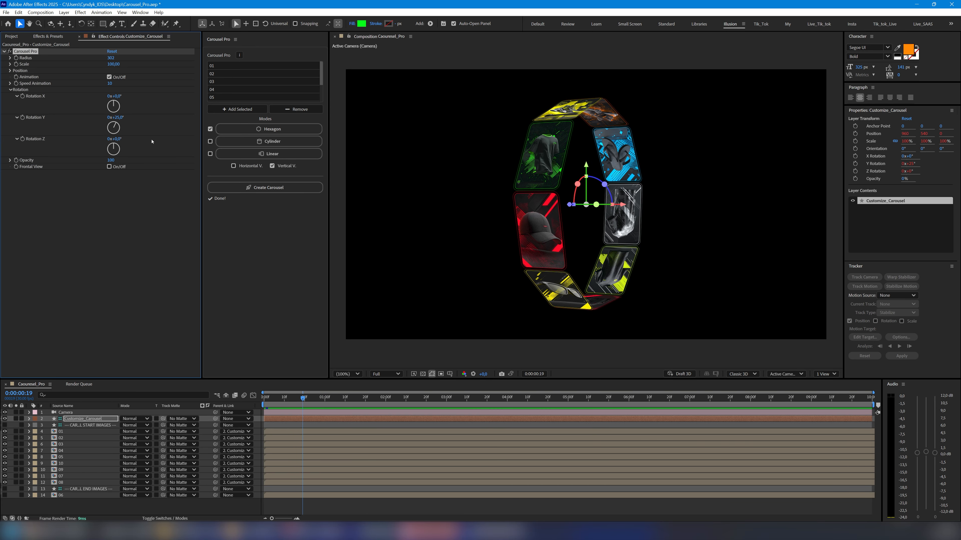
{"action": "key", "text": "space"}
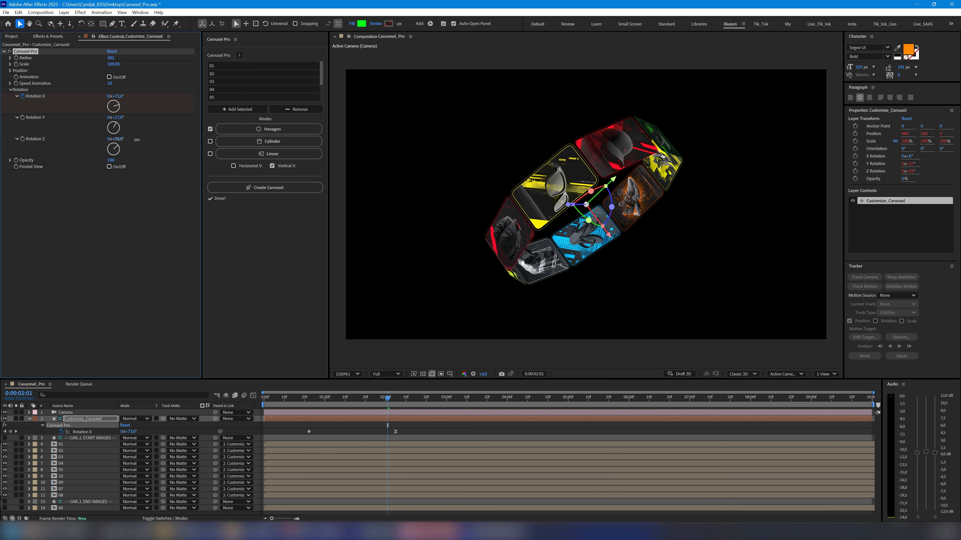
{"action": "left_click_drag", "start_coordinate": [137, 140], "coordinate": [109, 140]}
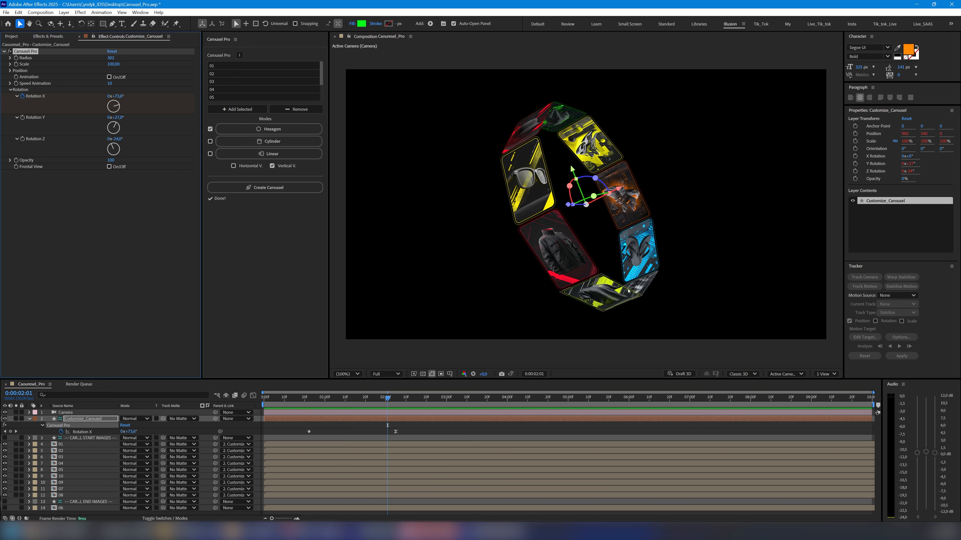
Create the carousel in Cylinder mode with the horizontal view.
{"action": "left_click", "coordinate": [265, 141]}
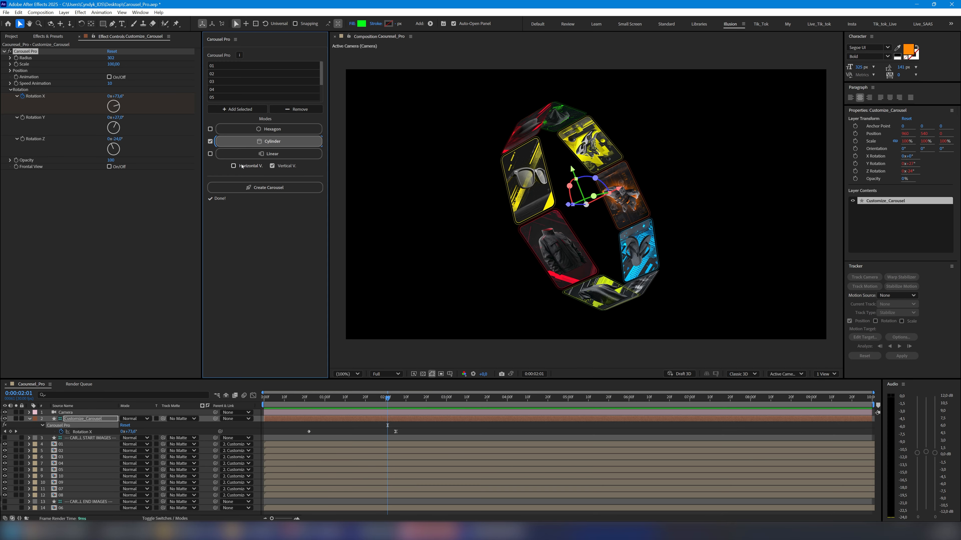
{"action": "left_click", "coordinate": [234, 166]}
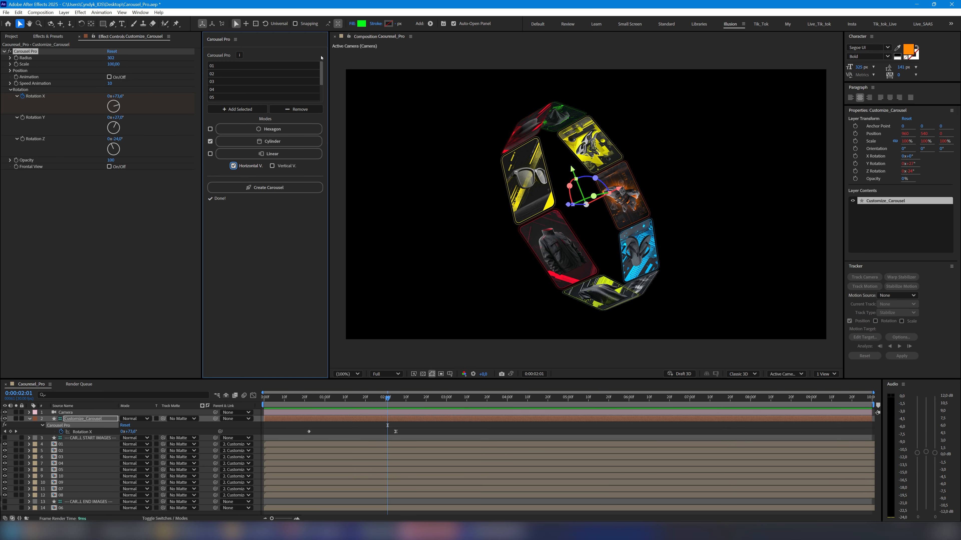
{"action": "left_click", "coordinate": [274, 188]}
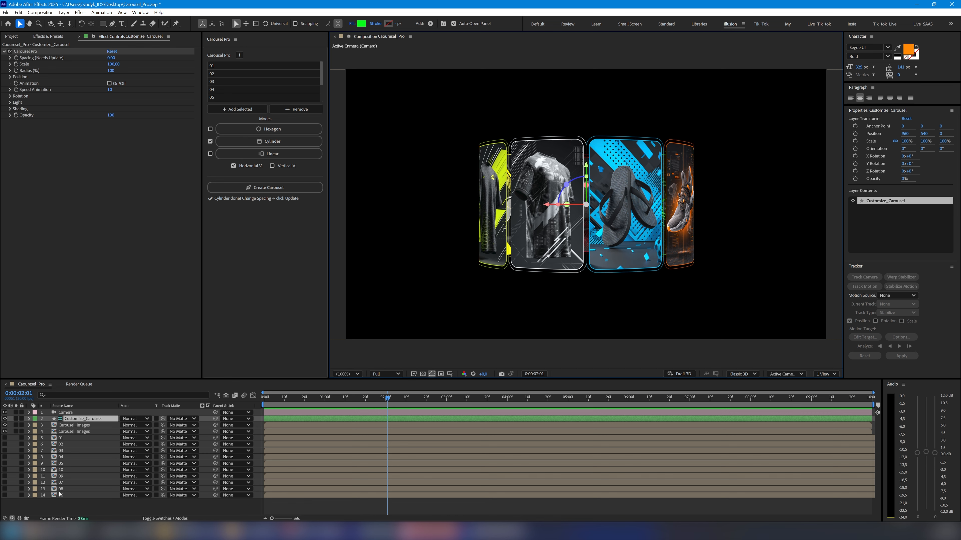
Move layer 04 to the top of the stack inside the Carousel_Images composition and return to the main carousel composition.
{"action": "left_click", "coordinate": [68, 425]}
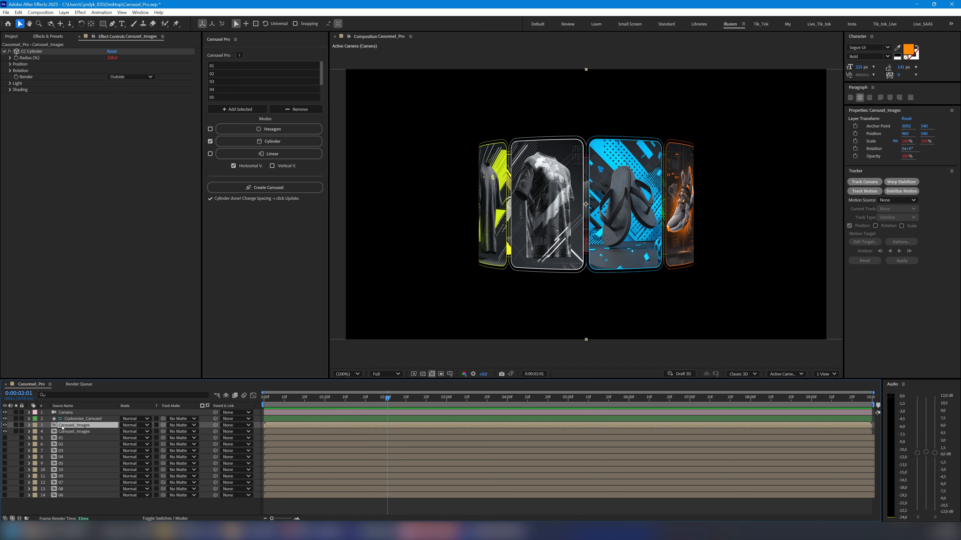
{"action": "double_click", "coordinate": [62, 426]}
{"action": "left_click", "coordinate": [60, 413]}
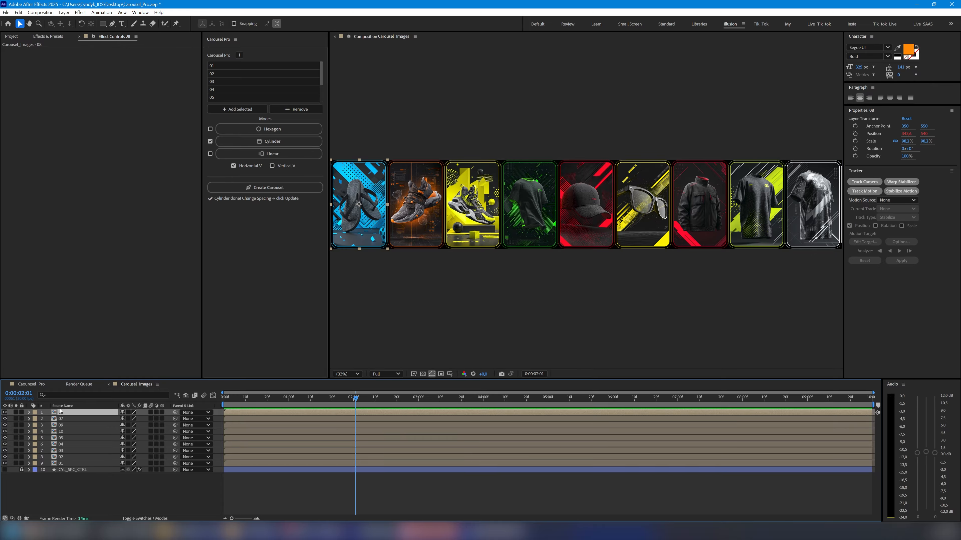
{"action": "left_click", "coordinate": [406, 231]}
{"action": "left_click", "coordinate": [643, 223]}
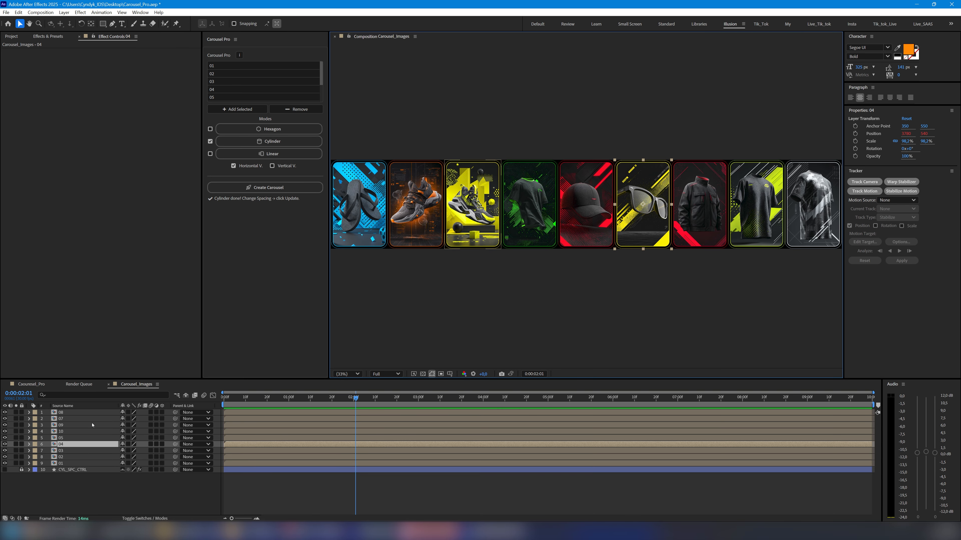
{"action": "left_click_drag", "start_coordinate": [63, 445], "coordinate": [64, 410]}
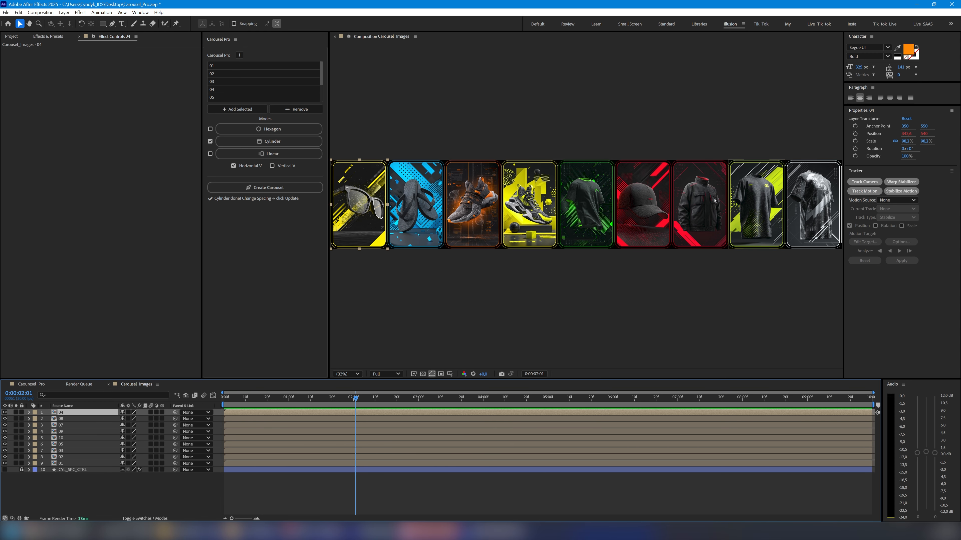
{"action": "left_click", "coordinate": [31, 385]}
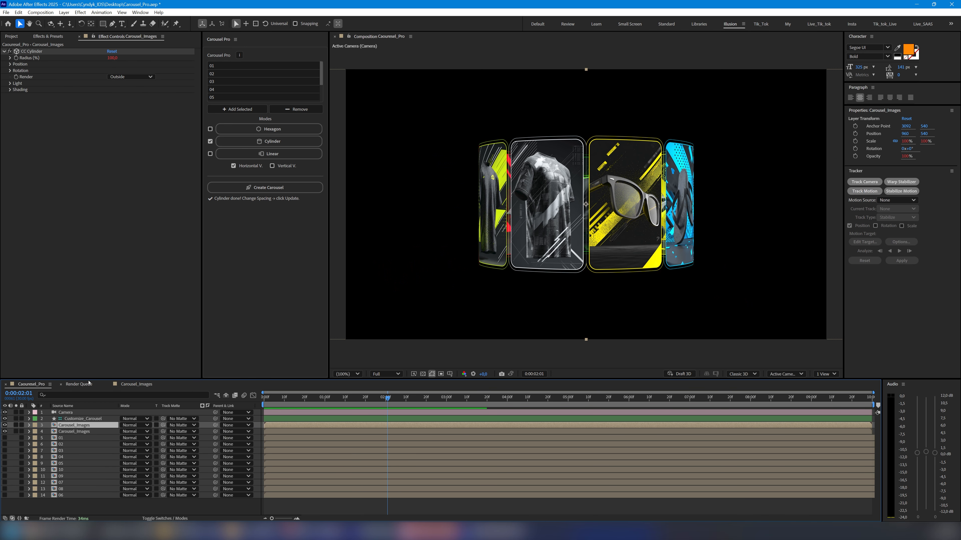
Set the Customize_Carousel layer's Spacing to 108.40 and update the cylinder carousel.
{"action": "left_click", "coordinate": [85, 419]}
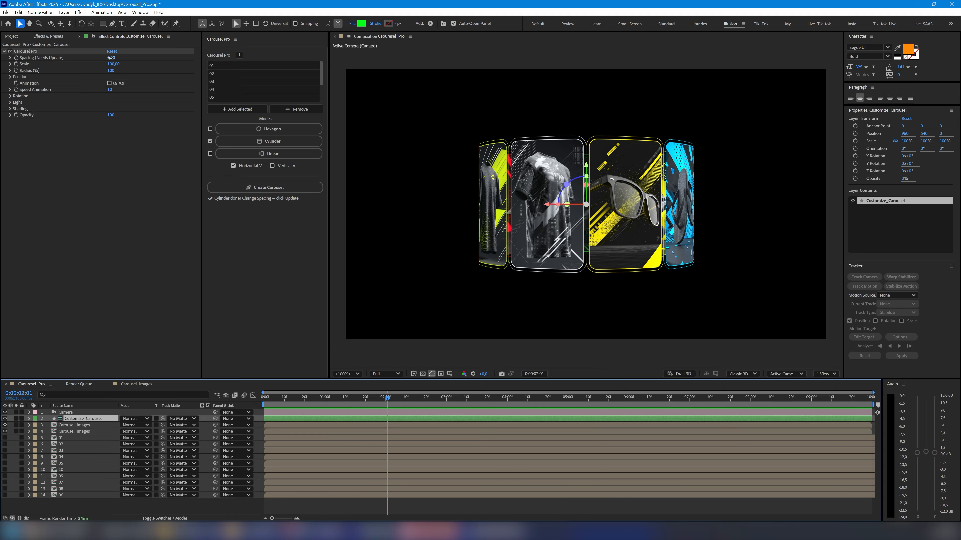
{"action": "left_click_drag", "start_coordinate": [111, 58], "coordinate": [159, 57]}
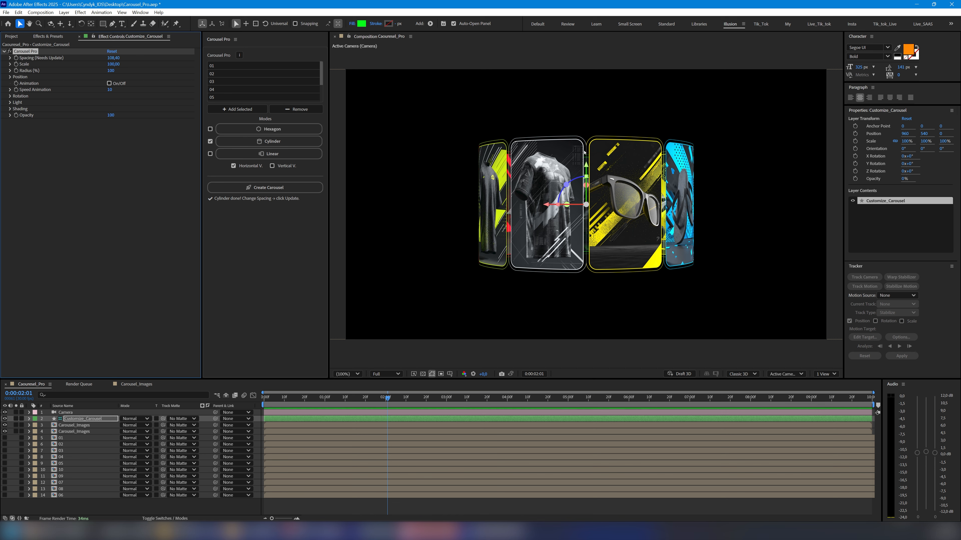
{"action": "left_click", "coordinate": [265, 187]}
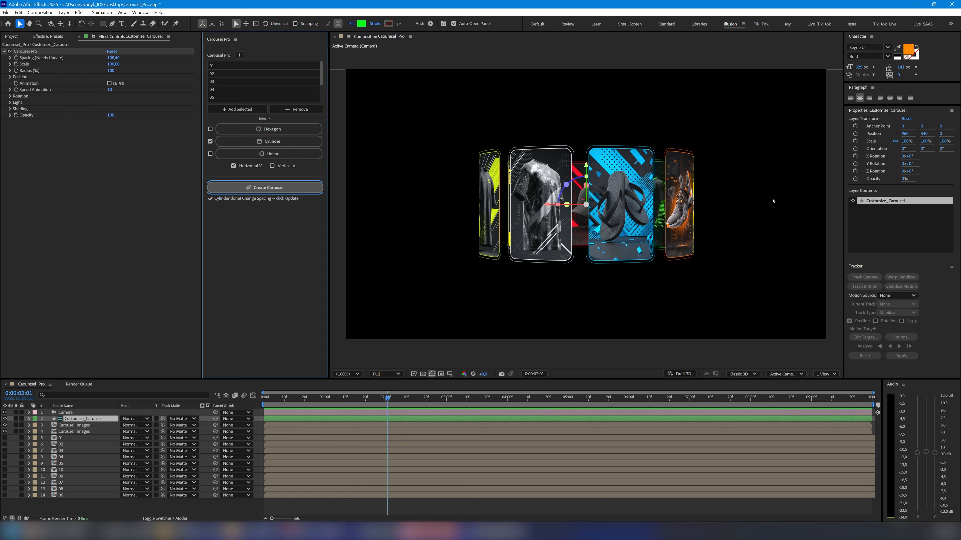
Set the cylinder carousel's Scale to 95, try a Radius of 142% and undo the radius change.
{"action": "left_click_drag", "start_coordinate": [113, 64], "coordinate": [134, 72]}
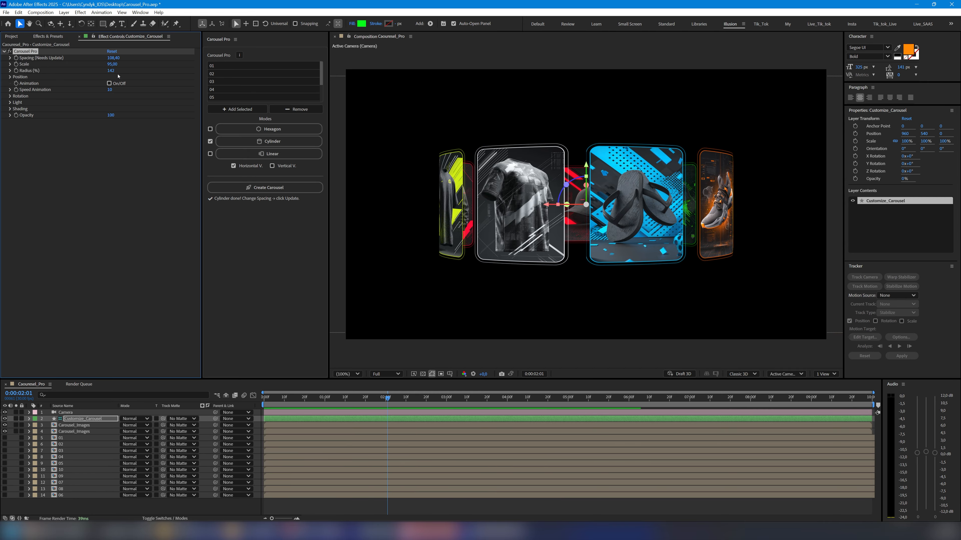
{"action": "key", "text": "ctrl+z"}
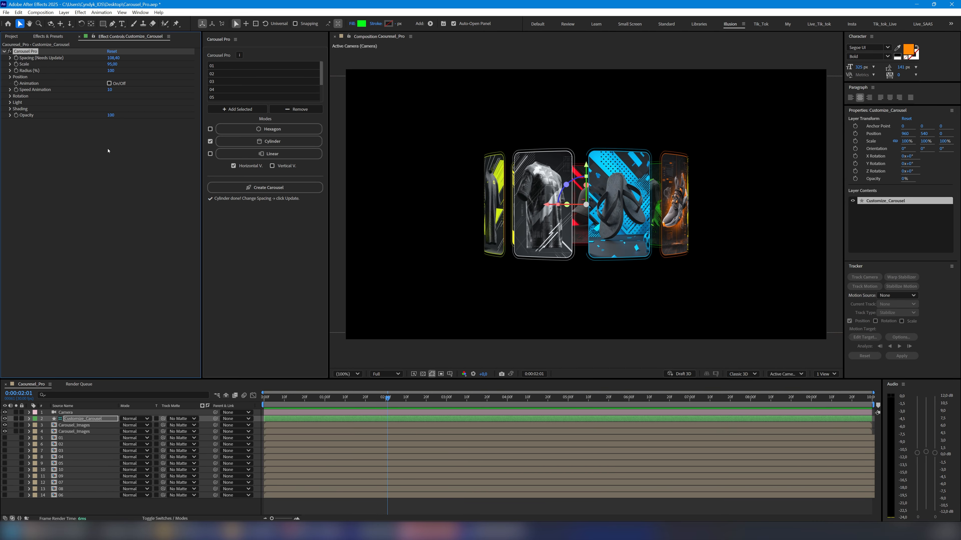
Try shifting the carousel to Position X -70 and Position Y 130, and undo both offsets.
{"action": "left_click", "coordinate": [11, 77]}
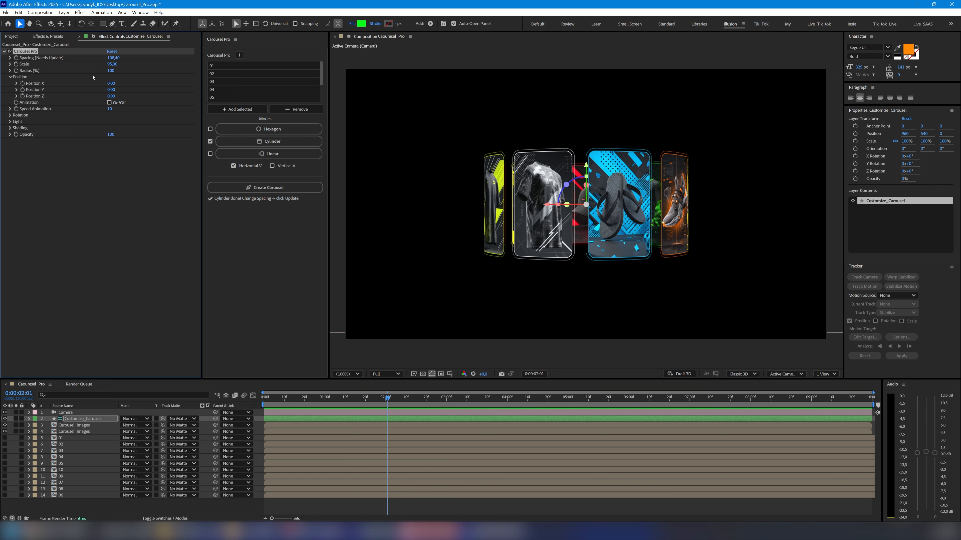
{"action": "left_click_drag", "start_coordinate": [113, 83], "coordinate": [118, 89]}
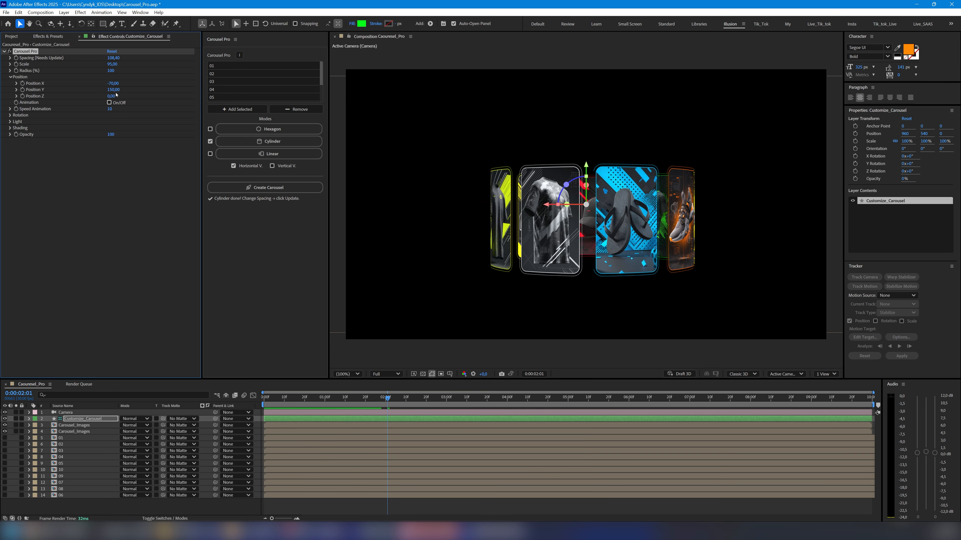
{"action": "key", "text": "ctrl+z"}
{"action": "key", "text": "ctrl+z"}
Move the Customize_Carousel layer slightly down in the composition and reveal its rotation properties in the timeline.
{"action": "left_click", "coordinate": [77, 419]}
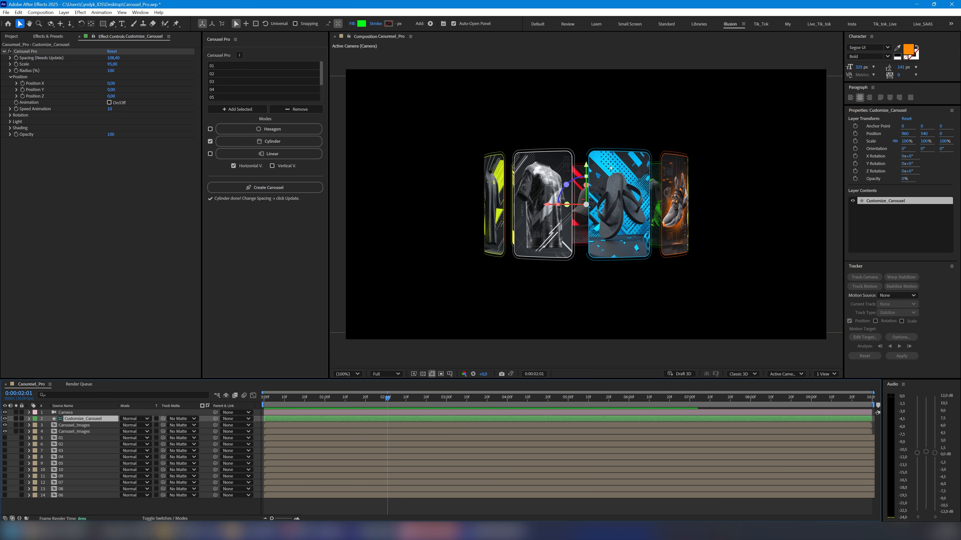
{"action": "left_click_drag", "start_coordinate": [563, 205], "coordinate": [635, 218]}
{"action": "key", "text": "ctrl+z"}
{"action": "key", "text": "r"}
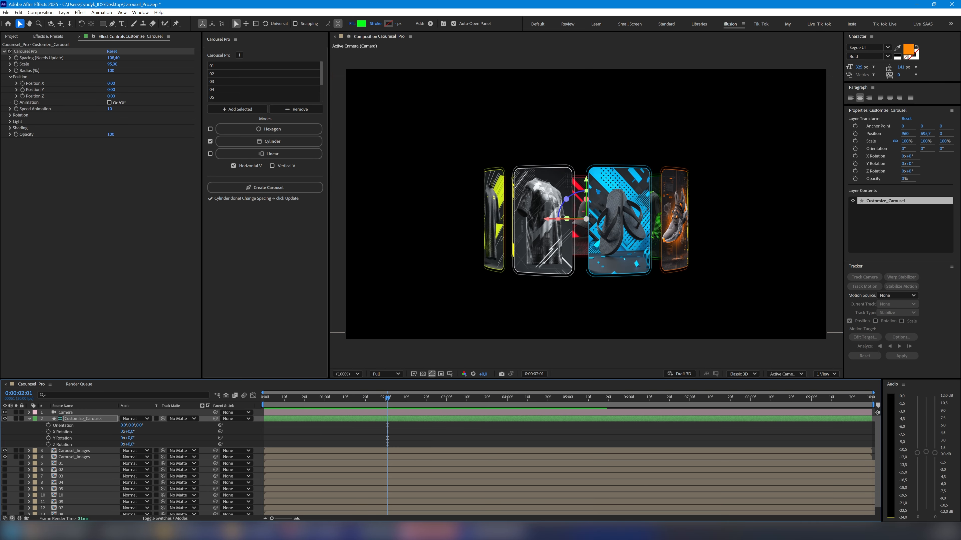
Tilt the cylinder carousel with a negative Rotation X and set the current time to 0:00:03:06.
{"action": "left_click", "coordinate": [10, 115]}
{"action": "left_click_drag", "start_coordinate": [118, 122], "coordinate": [110, 122]}
{"action": "left_click_drag", "start_coordinate": [387, 400], "coordinate": [459, 403]}
{"action": "left_click", "coordinate": [459, 401]}
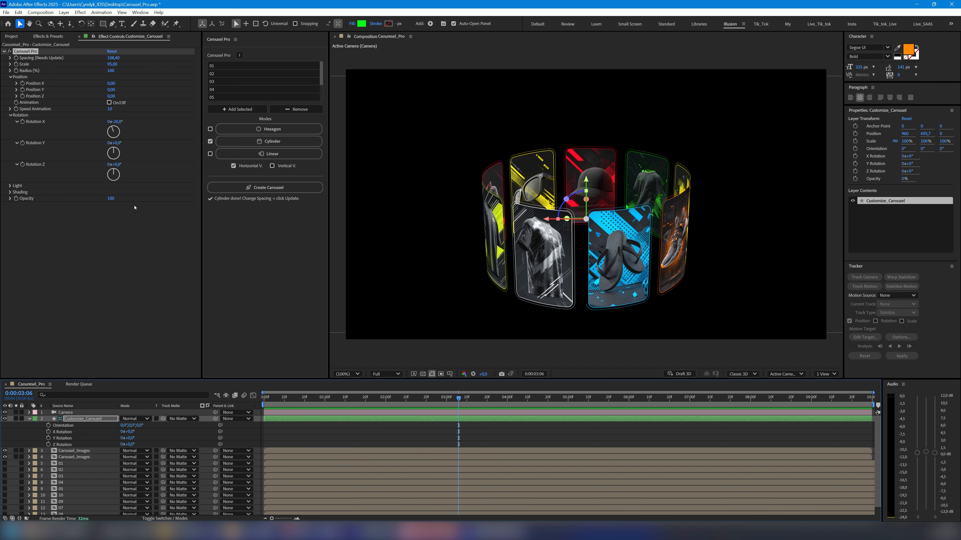
Enable the carousel's Animation, scrub to 0:00:05:29 and set Speed Animation to -10.
{"action": "left_click", "coordinate": [109, 103]}
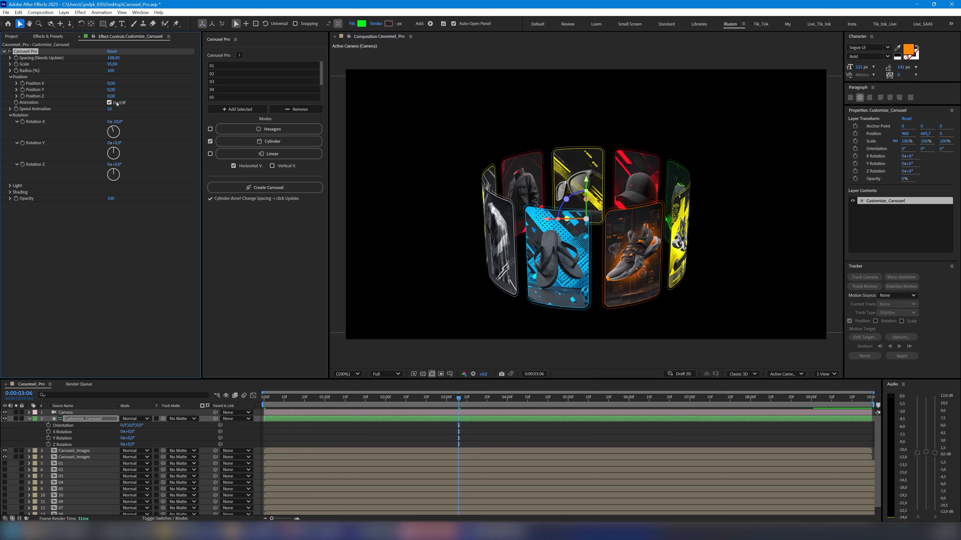
{"action": "left_click_drag", "start_coordinate": [286, 400], "coordinate": [627, 421]}
{"action": "left_click", "coordinate": [113, 109]}
Set the carousel's Light Intensity to 360 and its Light Color to red, FF0000.
{"action": "left_click", "coordinate": [10, 186]}
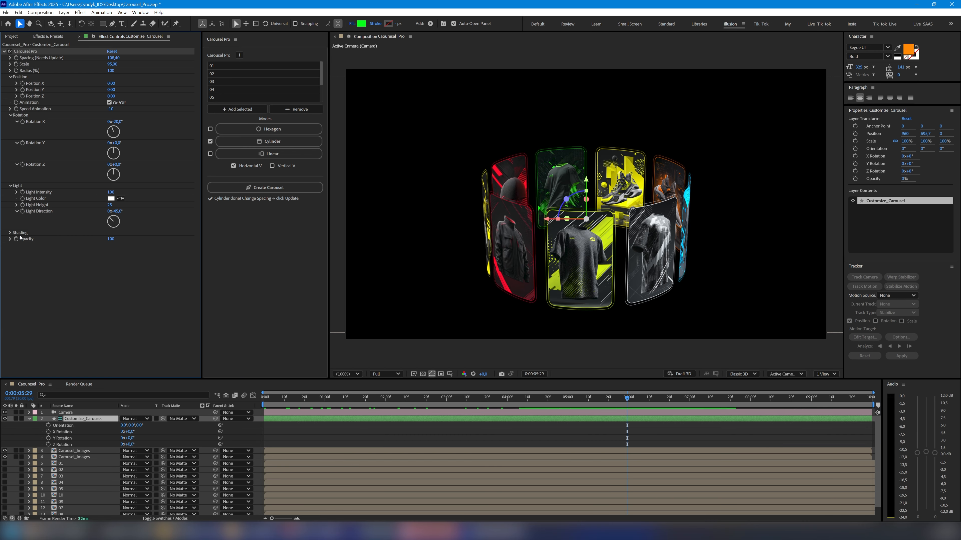
{"action": "left_click_drag", "start_coordinate": [111, 192], "coordinate": [329, 228]}
{"action": "left_click", "coordinate": [110, 199]}
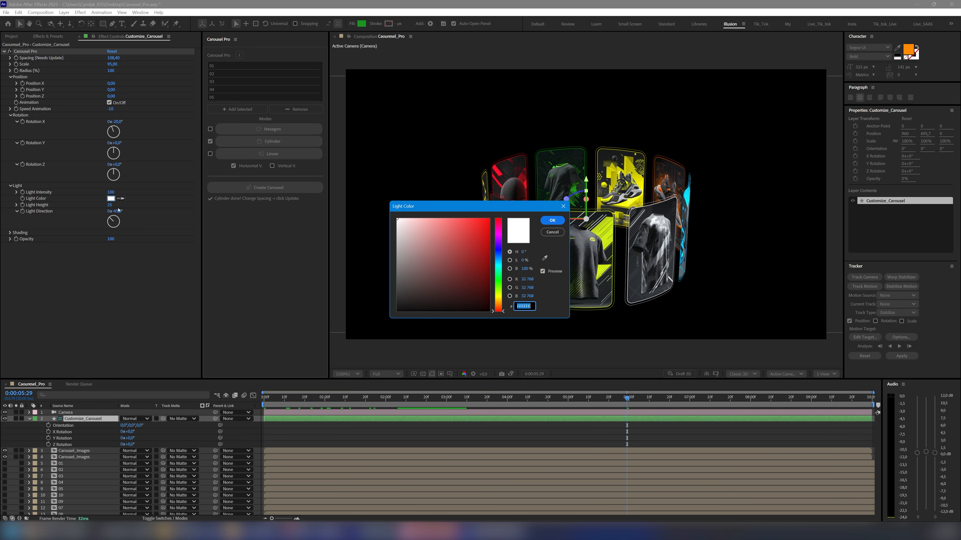
{"action": "left_click_drag", "start_coordinate": [435, 205], "coordinate": [123, 238]}
{"action": "left_click", "coordinate": [178, 251]}
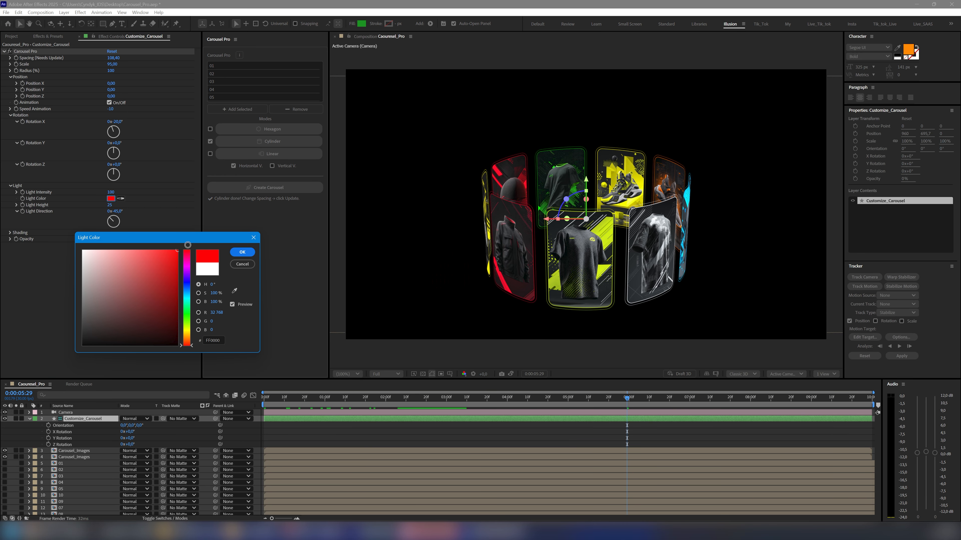
{"action": "left_click", "coordinate": [242, 252]}
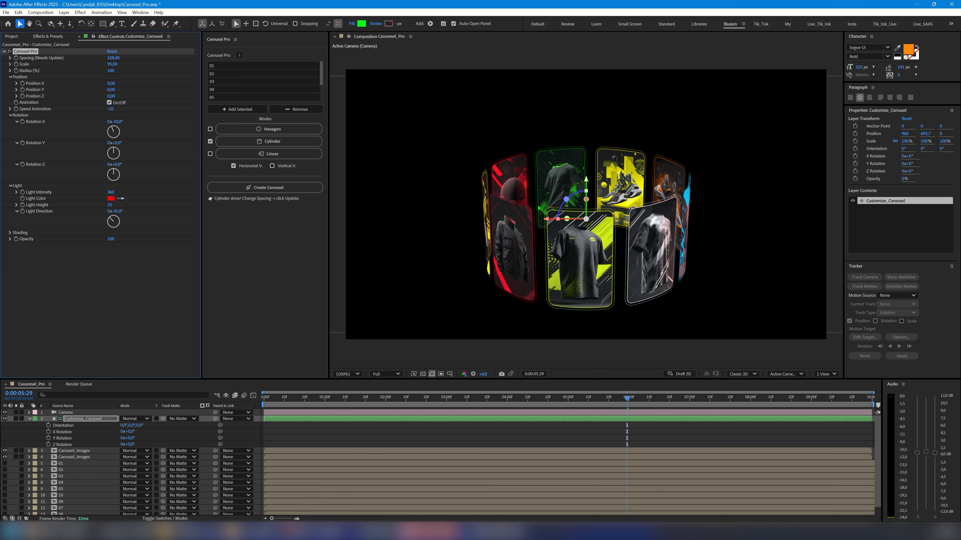
Set the carousel's Light Direction to 242° and its Light Height to 100.
{"action": "left_click_drag", "start_coordinate": [124, 212], "coordinate": [250, 237]}
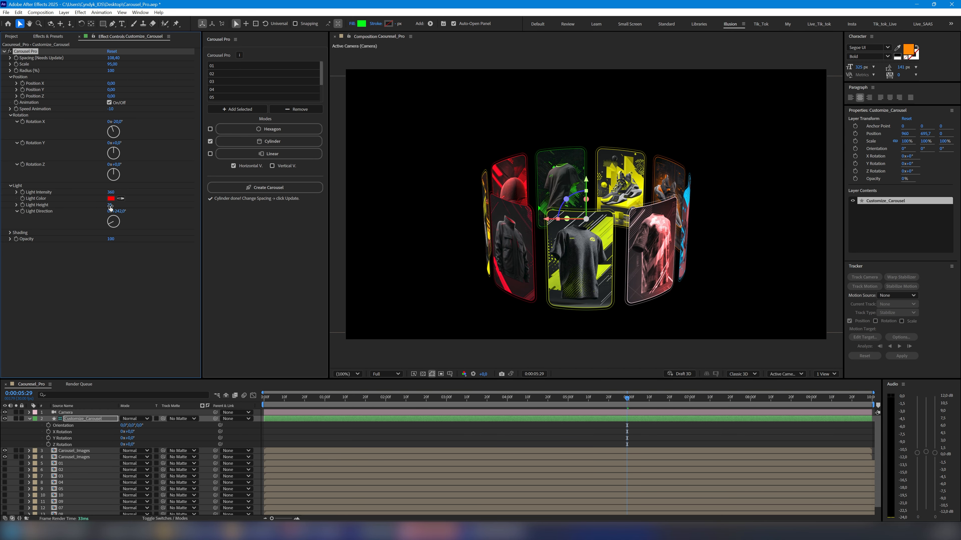
{"action": "left_click_drag", "start_coordinate": [110, 208], "coordinate": [92, 213]}
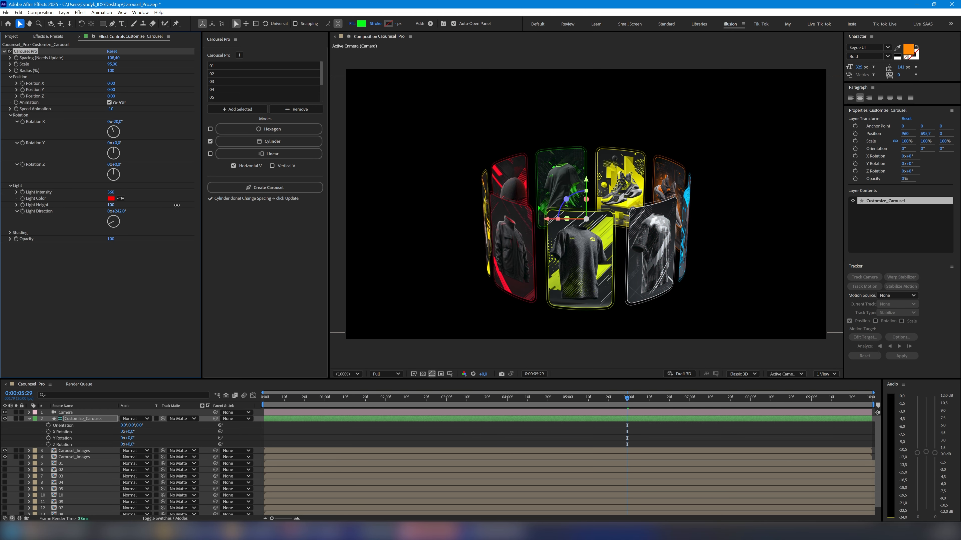
Raise the carousel's Ambient shading, deselect the layer and play the animation.
{"action": "left_click", "coordinate": [10, 233]}
{"action": "left_click_drag", "start_coordinate": [114, 239], "coordinate": [139, 237]}
{"action": "left_click", "coordinate": [288, 438]}
{"action": "key", "text": "space"}
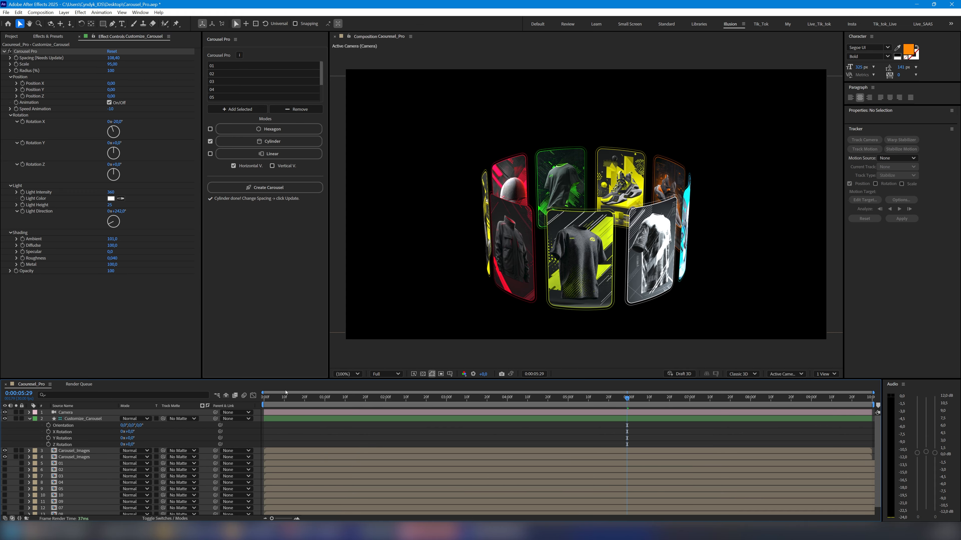
Toggle the visibility of the two Carousel_Images layers to examine the front and back halves of the cylinder separately.
{"action": "left_click", "coordinate": [29, 419]}
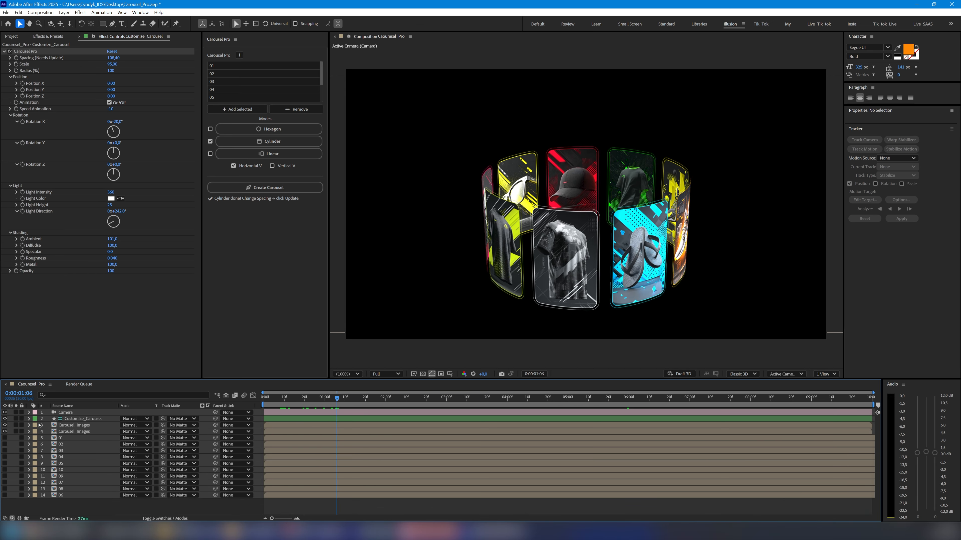
{"action": "left_click", "coordinate": [71, 425]}
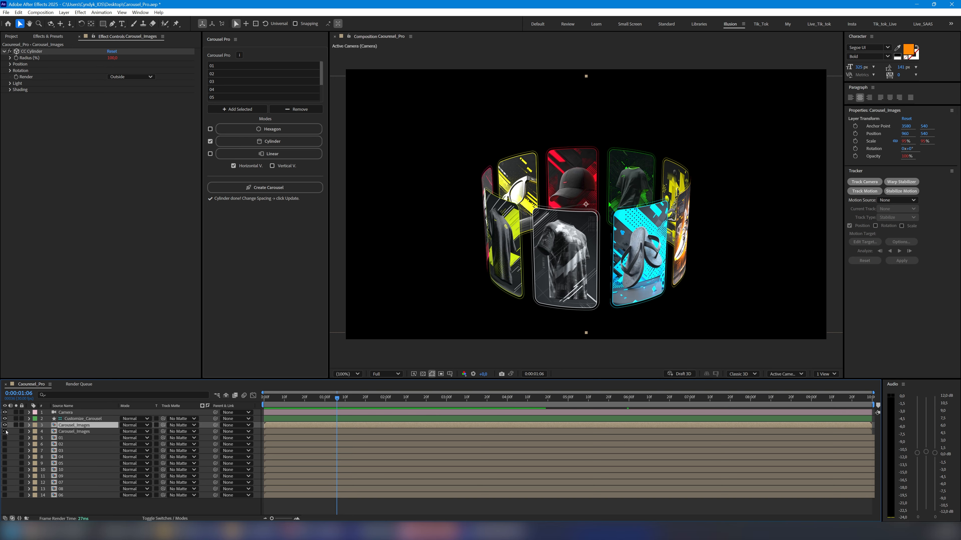
{"action": "left_click", "coordinate": [5, 432]}
{"action": "left_click", "coordinate": [5, 425]}
{"action": "left_click", "coordinate": [5, 431]}
{"action": "left_click", "coordinate": [74, 431]}
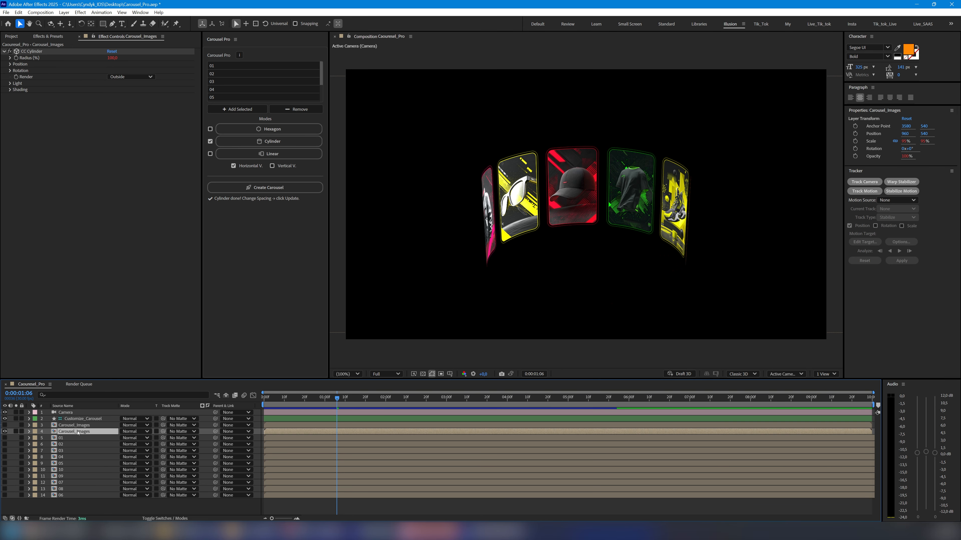
{"action": "left_click", "coordinate": [5, 425]}
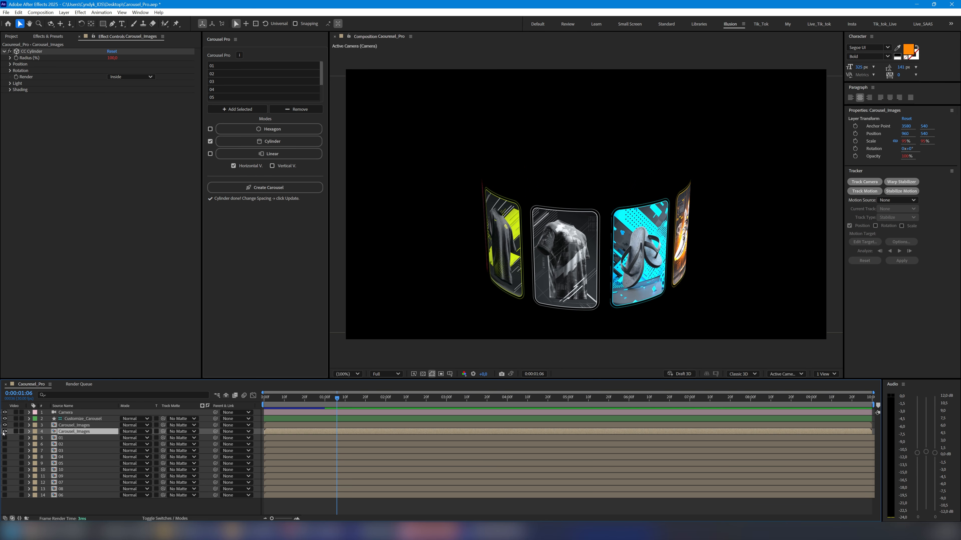
Place 01.png between the two Carousel_Images layers, scale it to 125% at Y position 406, and play the animation around it.
{"action": "left_click", "coordinate": [12, 37]}
{"action": "left_click_drag", "start_coordinate": [34, 204], "coordinate": [72, 429]}
{"action": "key", "text": "s"}
{"action": "left_click_drag", "start_coordinate": [132, 437], "coordinate": [115, 440]}
{"action": "left_click_drag", "start_coordinate": [539, 134], "coordinate": [538, 100]}
{"action": "left_click_drag", "start_coordinate": [287, 399], "coordinate": [419, 402]}
{"action": "key", "text": "space"}
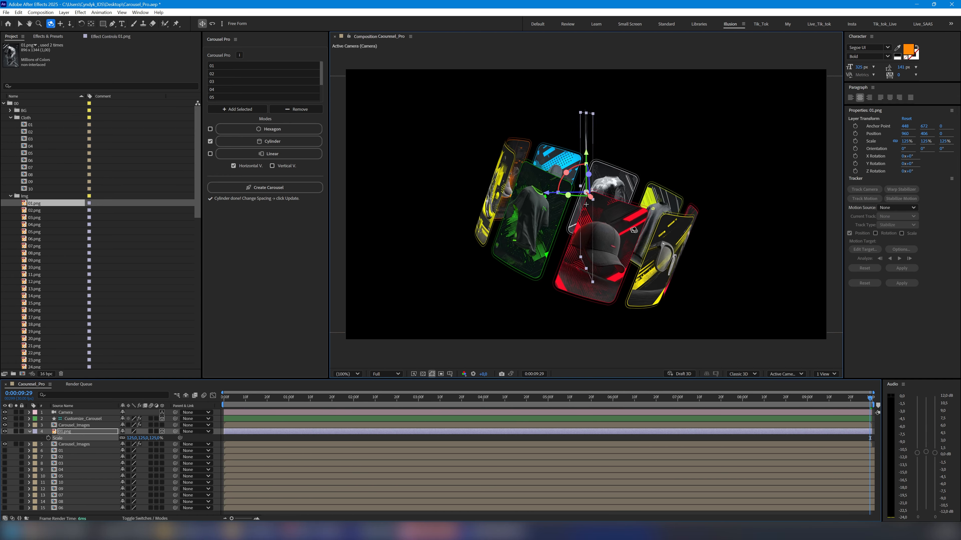
Orbit the camera around the 01.png layer, undo the orbit, replay the animation and delete the layer.
{"action": "left_click_drag", "start_coordinate": [585, 212], "coordinate": [537, 118]}
{"action": "key", "text": "ctrl+z"}
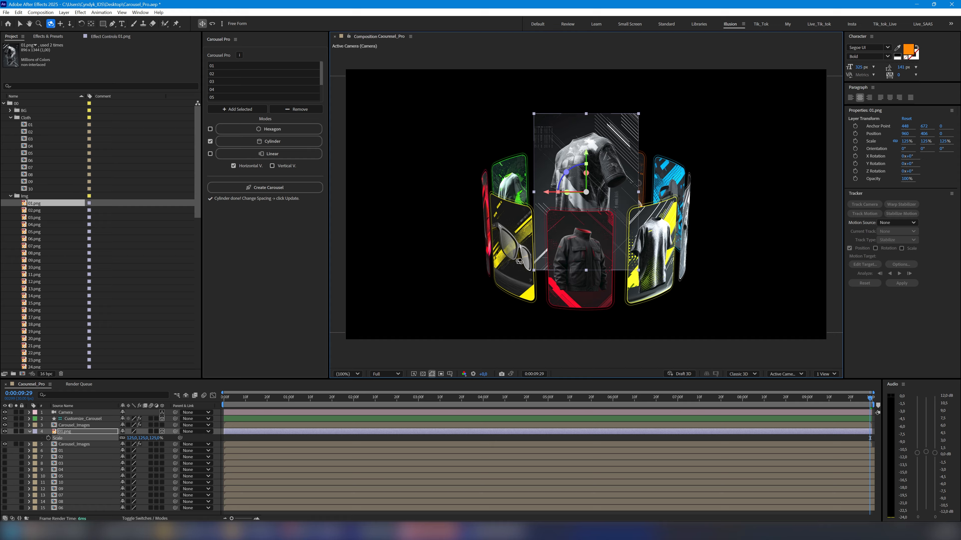
{"action": "key", "text": "space"}
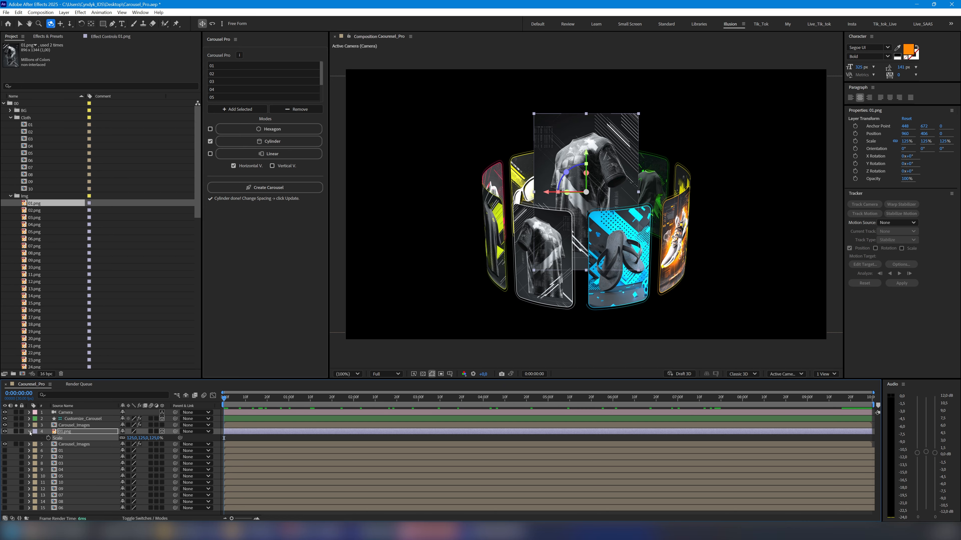
{"action": "left_click", "coordinate": [30, 432]}
{"action": "key", "text": "Delete"}
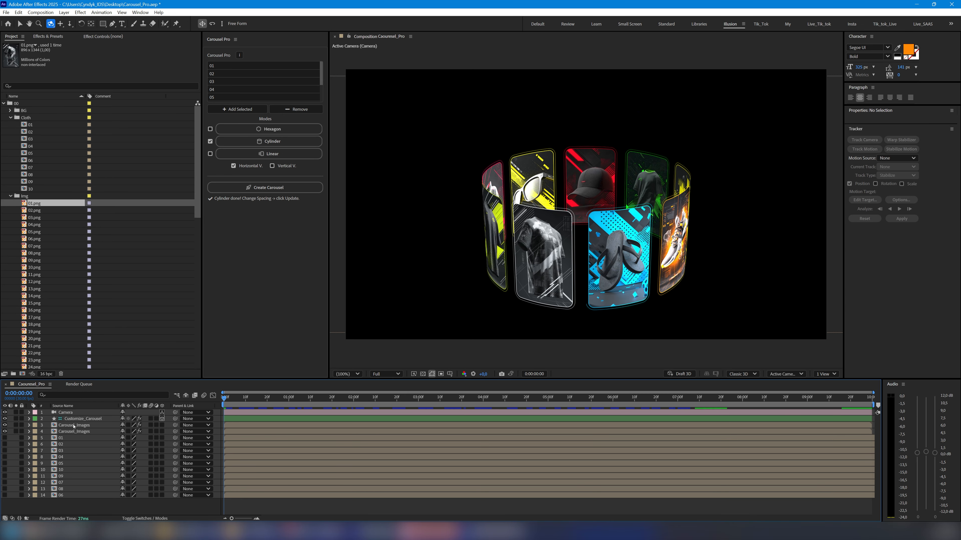
Recreate the cylinder carousel in vertical view and set its Rotation X to -13°.
{"action": "left_click", "coordinate": [272, 165]}
{"action": "mouse_move", "coordinate": [116, 102]}
{"action": "left_mouse_down"}
{"action": "mouse_move", "coordinate": [132, 103]}
{"action": "mouse_move", "coordinate": [112, 104]}
{"action": "left_mouse_up"}
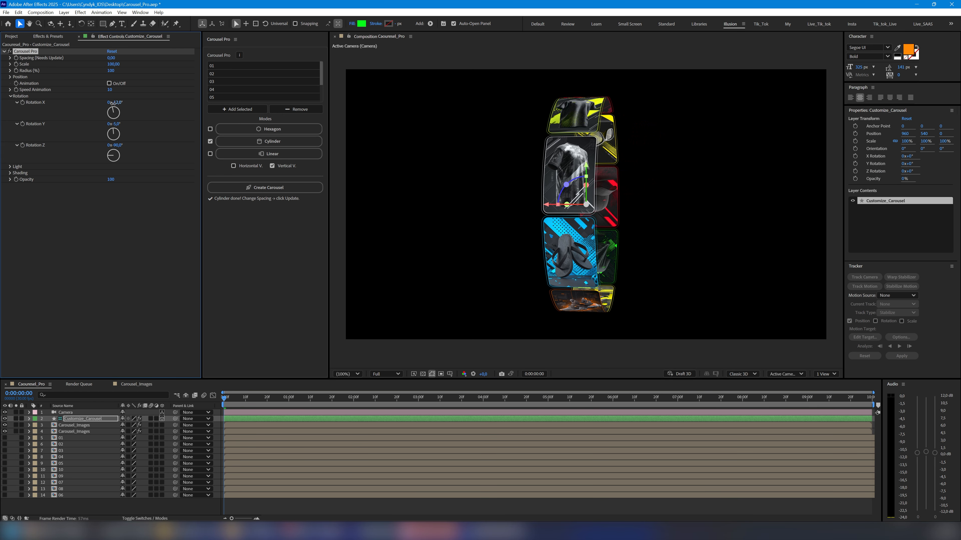
Set Scale to 171 and Position X to -2450, enable Animation at Speed Animation -20, and play the vertical cylinder.
{"action": "left_click_drag", "start_coordinate": [113, 64], "coordinate": [114, 84]}
{"action": "left_click", "coordinate": [10, 76]}
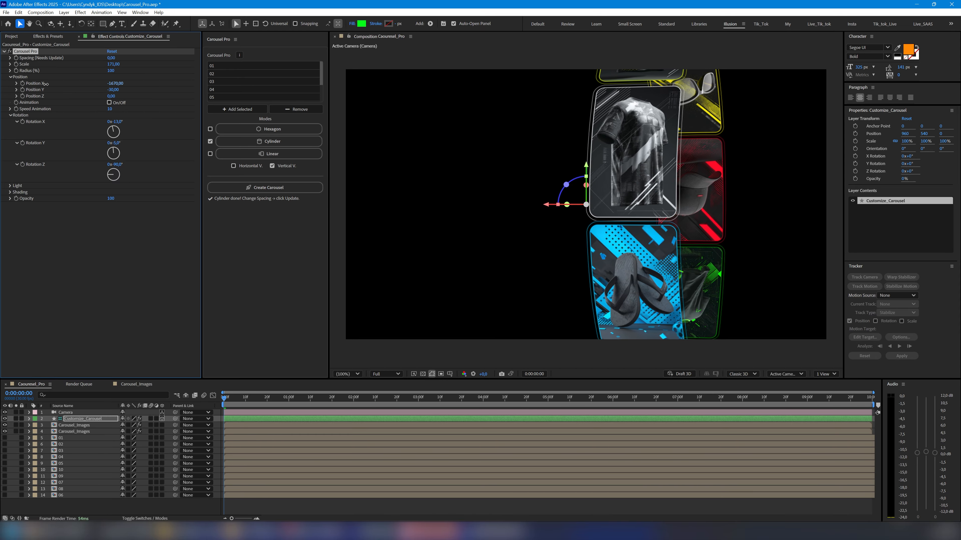
{"action": "key", "text": "space"}
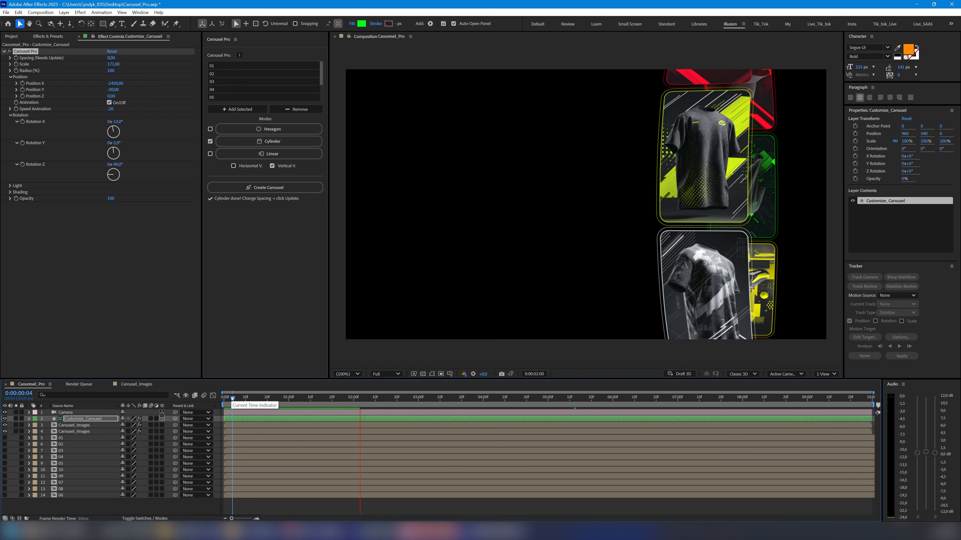
Create a Linear carousel in horizontal view.
{"action": "left_click", "coordinate": [210, 153]}
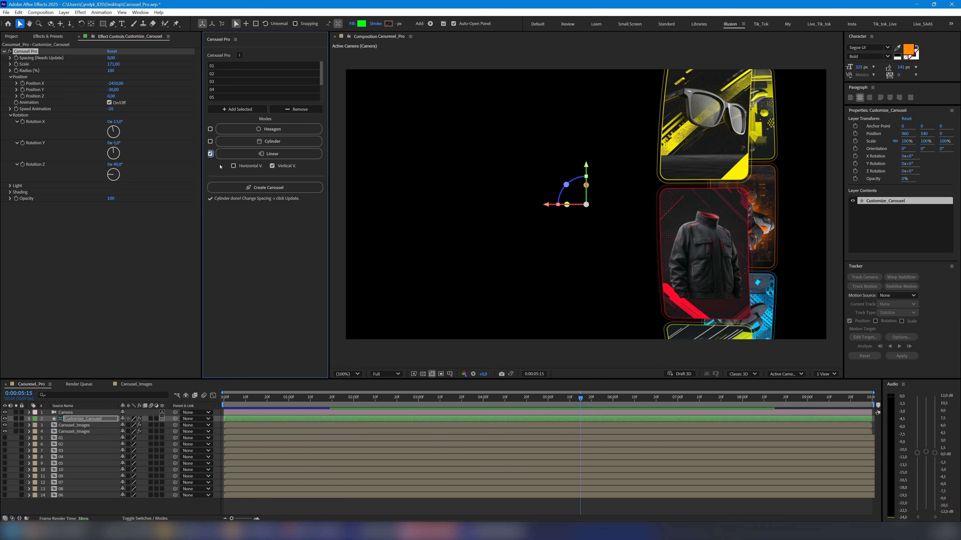
{"action": "left_click", "coordinate": [241, 166]}
{"action": "left_click", "coordinate": [260, 189]}
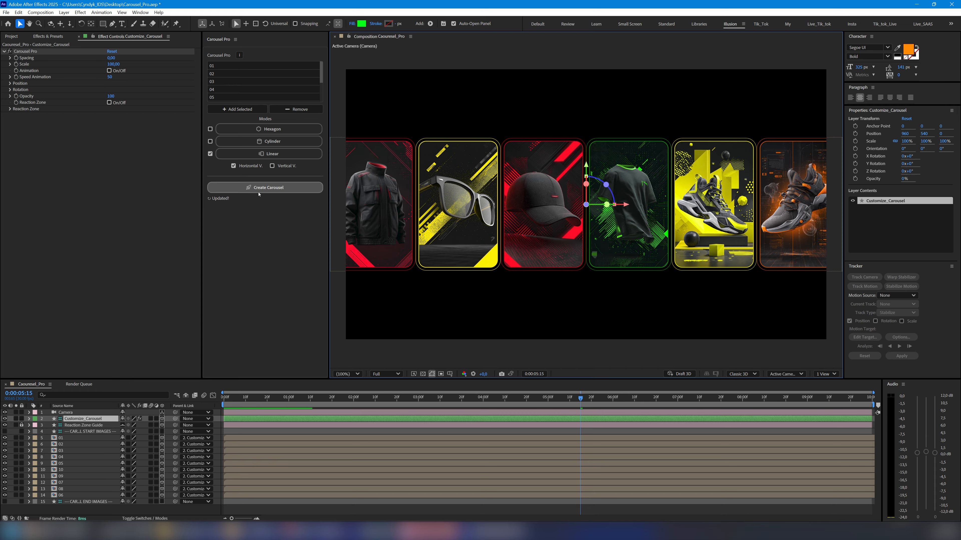
Select all ten image layers of the linear carousel for inspection and clear the selection.
{"action": "left_click", "coordinate": [74, 438]}
{"action": "left_click", "coordinate": [74, 495], "text": "shift"}
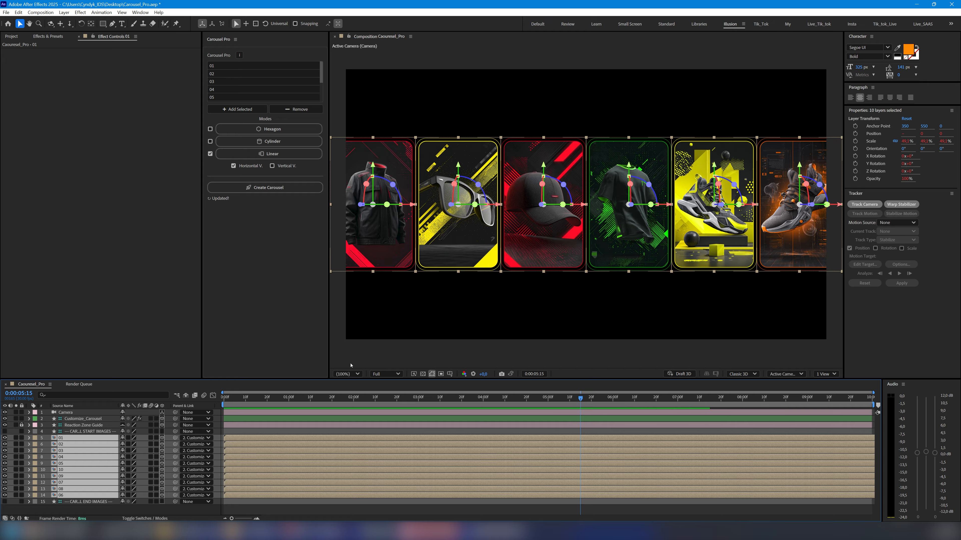
{"action": "left_click", "coordinate": [218, 447]}
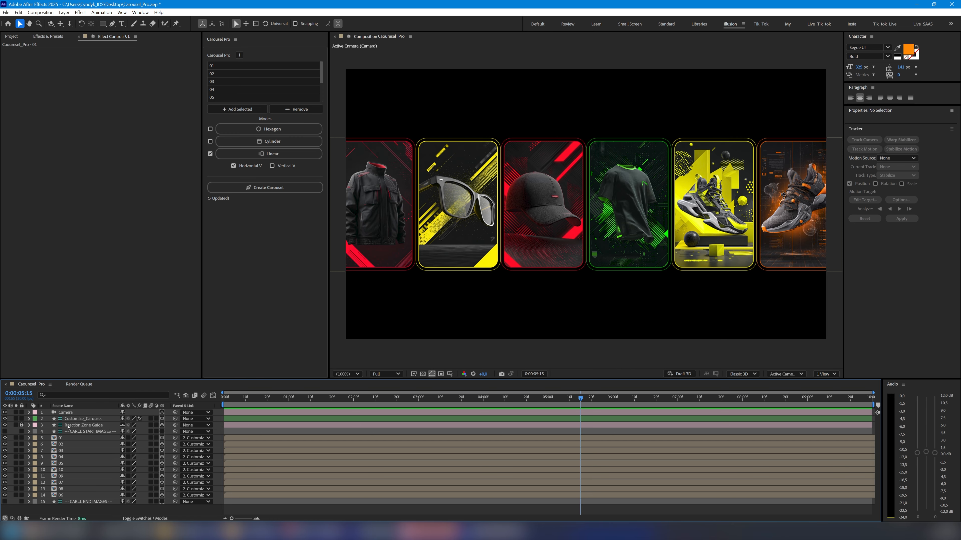
Set the Customize_Carousel layer's Spacing to 50 and its Scale to 43.
{"action": "left_click", "coordinate": [85, 421]}
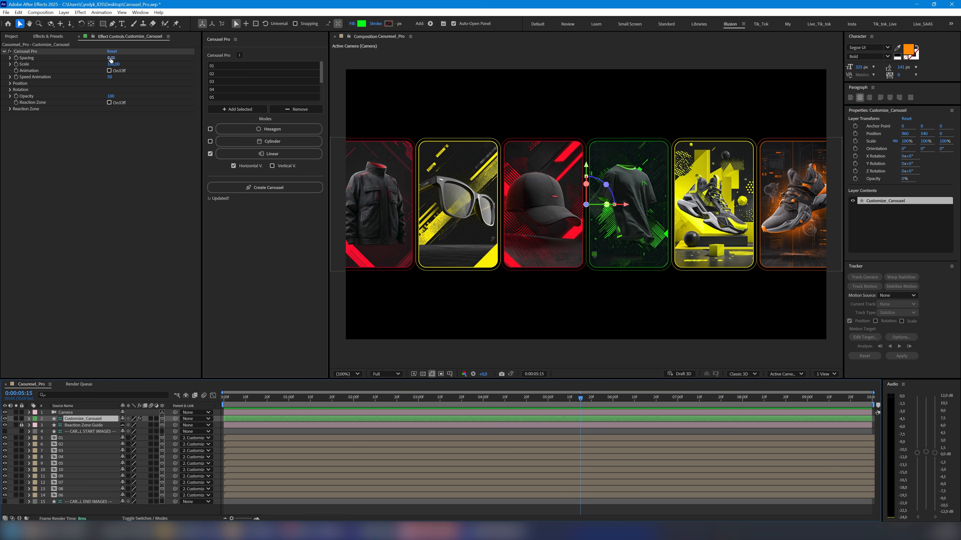
{"action": "left_click_drag", "start_coordinate": [111, 59], "coordinate": [75, 66]}
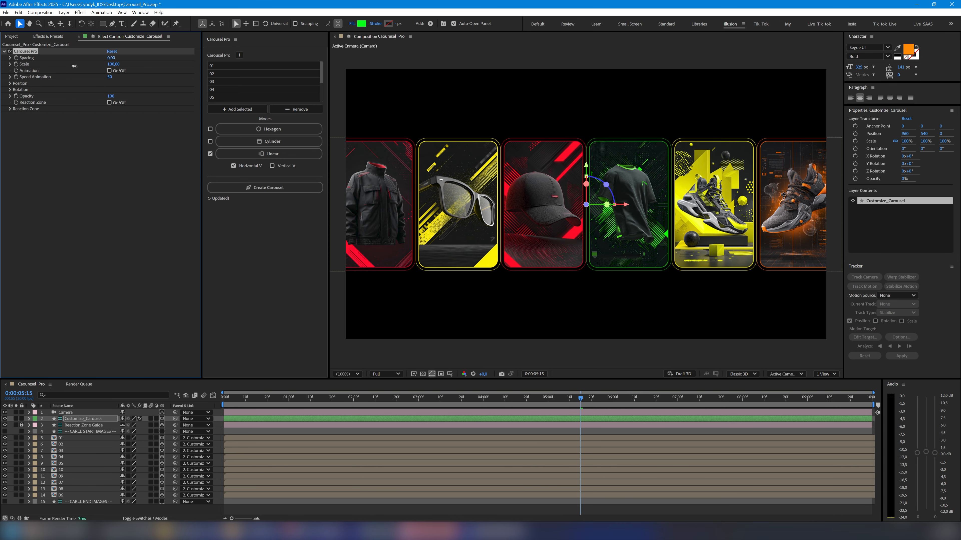
{"action": "left_click", "coordinate": [111, 58]}
{"action": "type", "text": "50"}
{"action": "key", "text": "Return"}
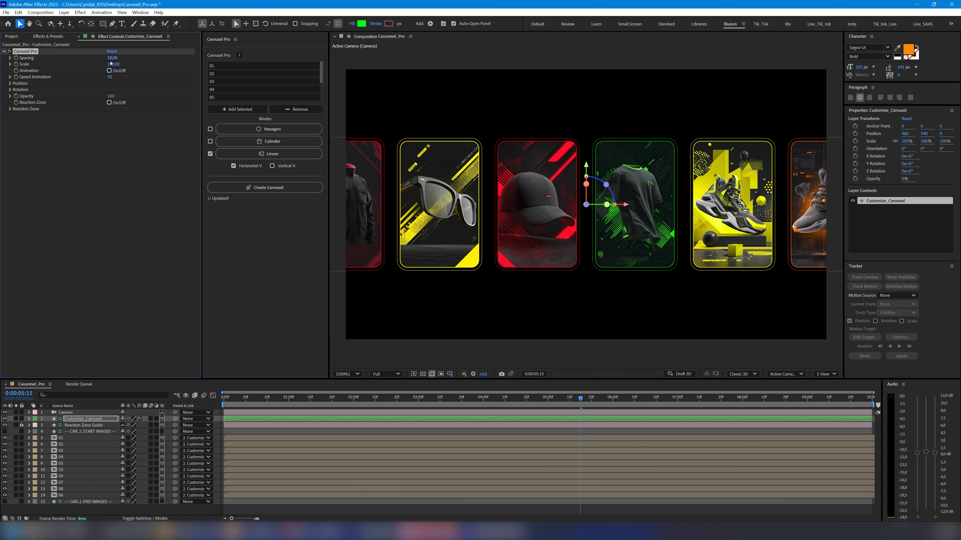
{"action": "mouse_move", "coordinate": [112, 65]}
{"action": "left_mouse_down"}
{"action": "mouse_move", "coordinate": [87, 66]}
{"action": "mouse_move", "coordinate": [94, 71]}
{"action": "left_mouse_up"}
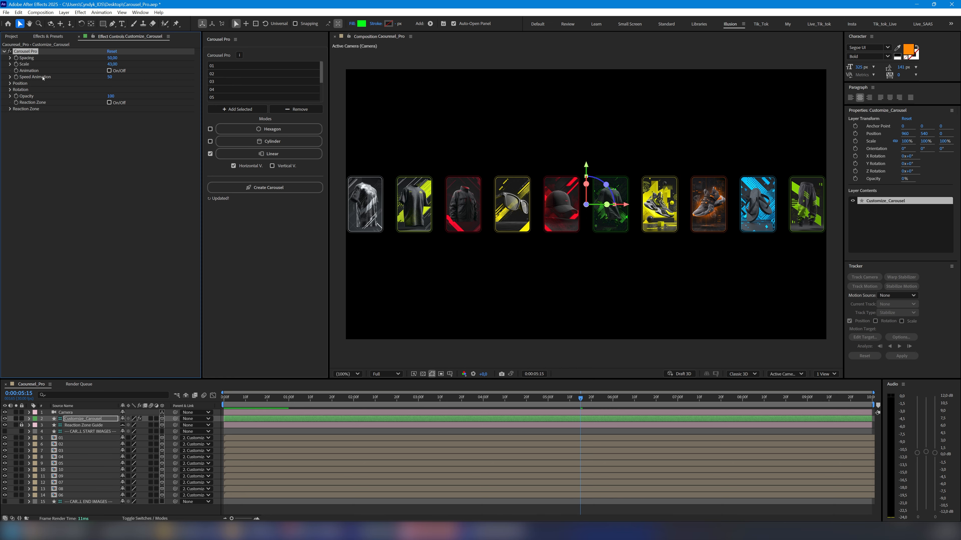
Enable Animation at Speed Animation -30, set Scale to 68, and move the carousel to Position X 1540 and Y 290.
{"action": "left_click", "coordinate": [109, 71]}
{"action": "left_click_drag", "start_coordinate": [224, 400], "coordinate": [415, 403]}
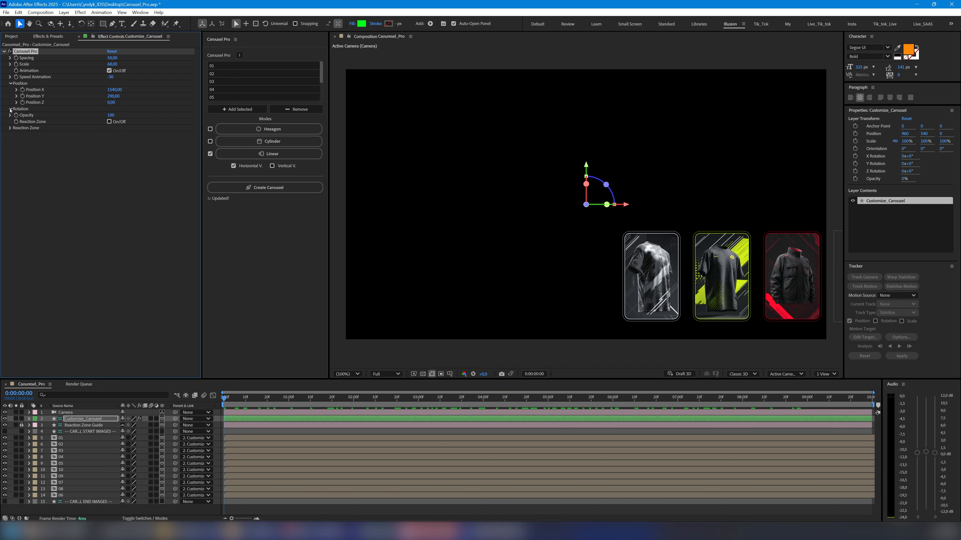
Set the carousel's Rotation Y to 23° and Spacing to 40, and scrub the timeline to check the card motion.
{"action": "left_click", "coordinate": [10, 109]}
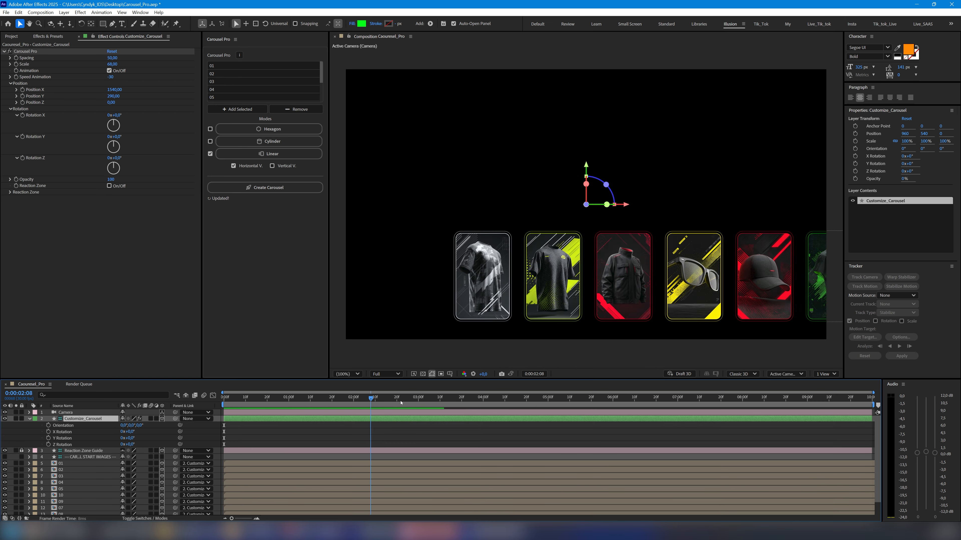
{"action": "left_click_drag", "start_coordinate": [115, 138], "coordinate": [120, 158]}
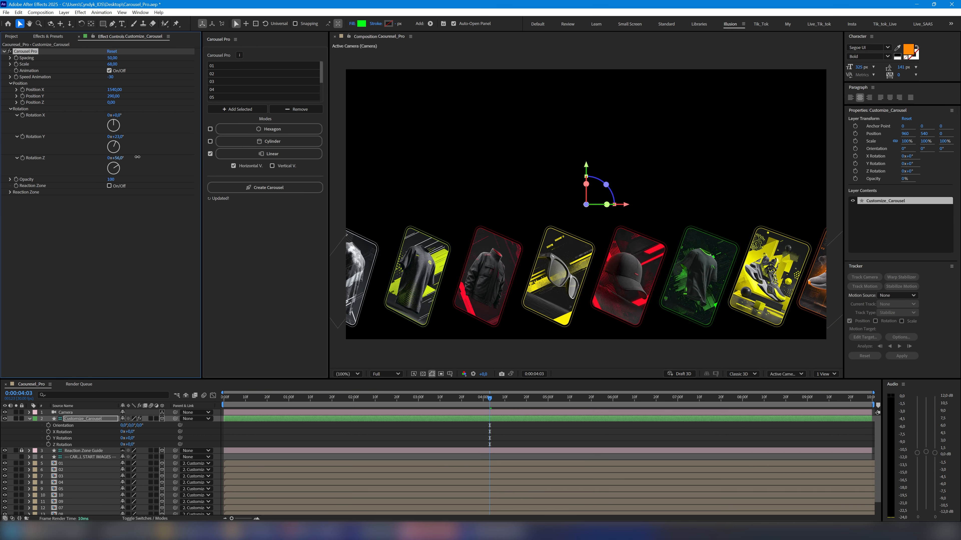
{"action": "left_click", "coordinate": [383, 397]}
{"action": "left_click_drag", "start_coordinate": [417, 402], "coordinate": [510, 401]}
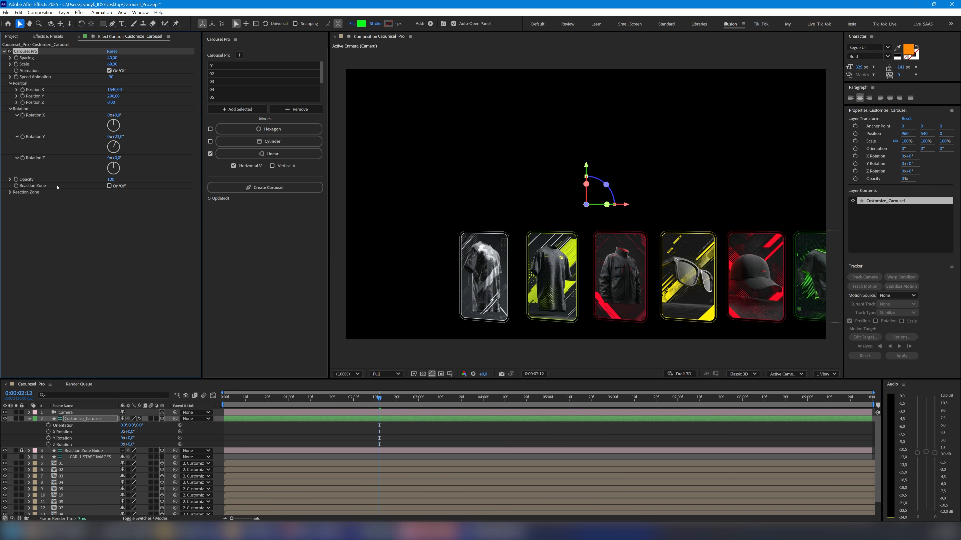
Enable the carousel's Reaction Zone and expand its settings.
{"action": "left_click", "coordinate": [109, 186]}
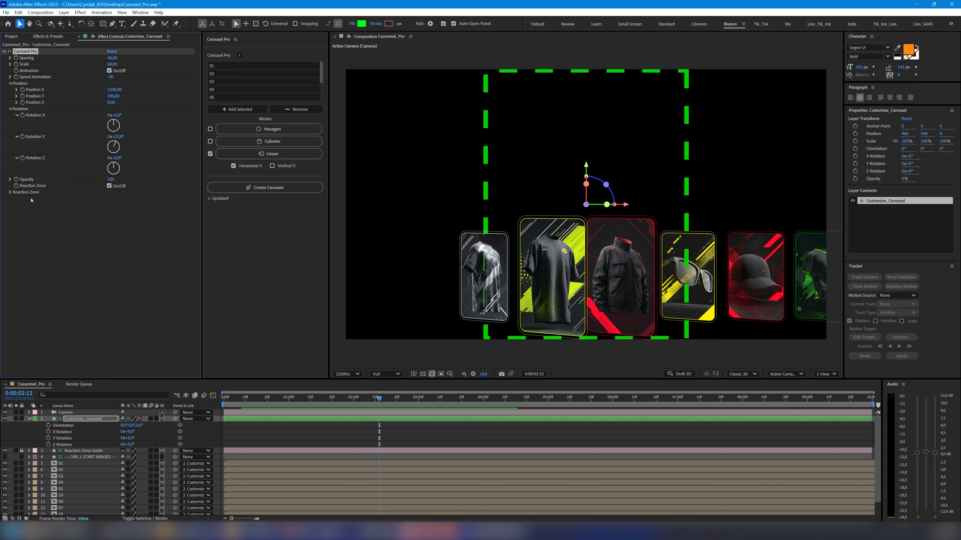
{"action": "left_click", "coordinate": [11, 192]}
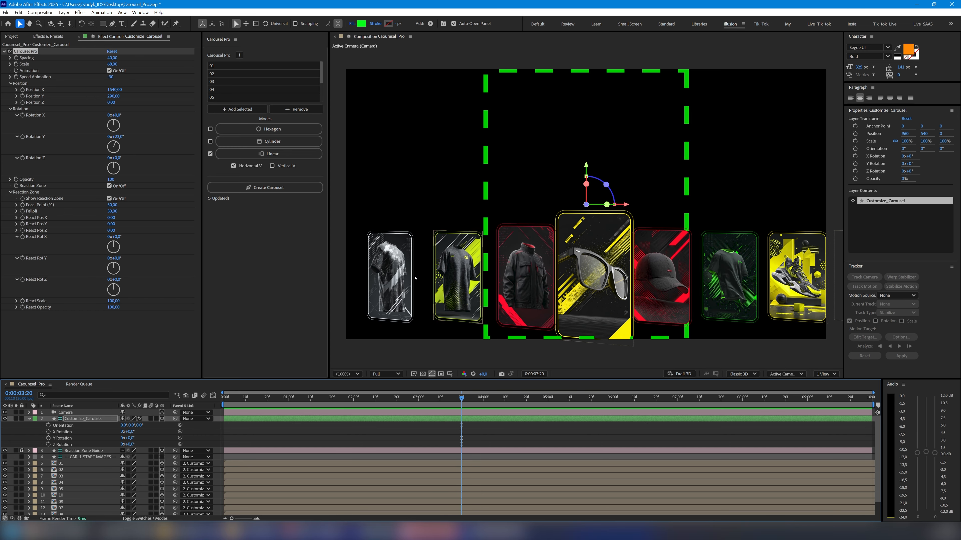
Try a Reaction Zone Focal Point of 100% and preview the cards passing through it in a wider view.
{"action": "left_click_drag", "start_coordinate": [112, 206], "coordinate": [159, 215]}
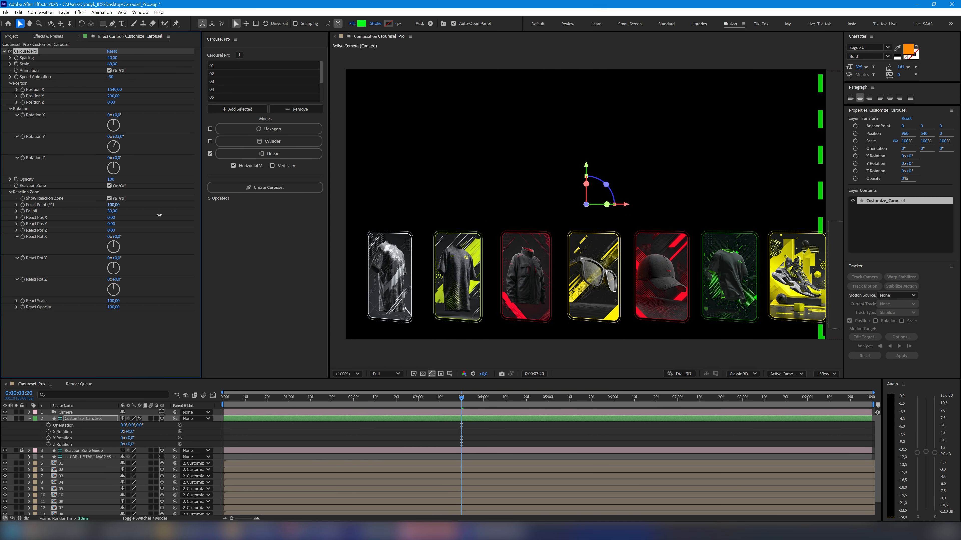
{"action": "key", "text": "comma"}
{"action": "key", "text": "comma"}
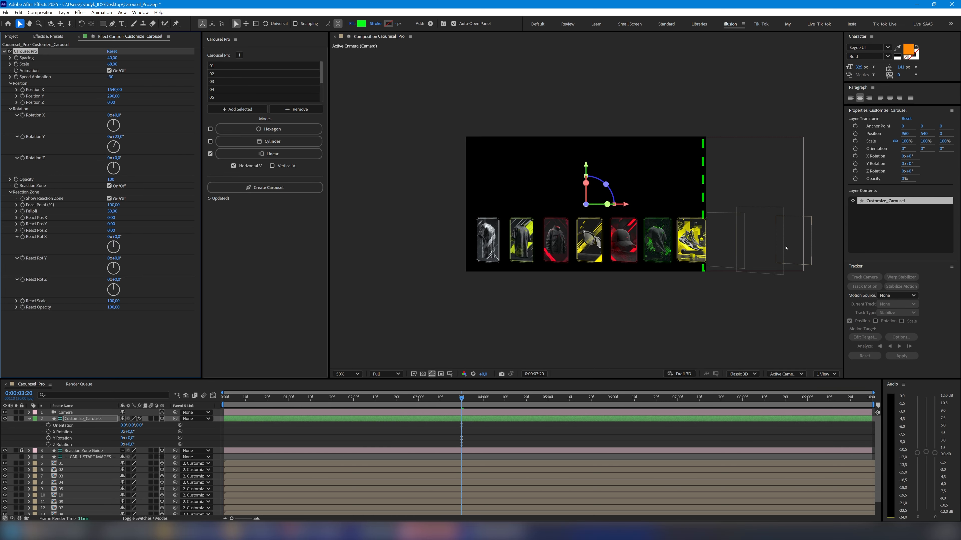
{"action": "key", "text": "space"}
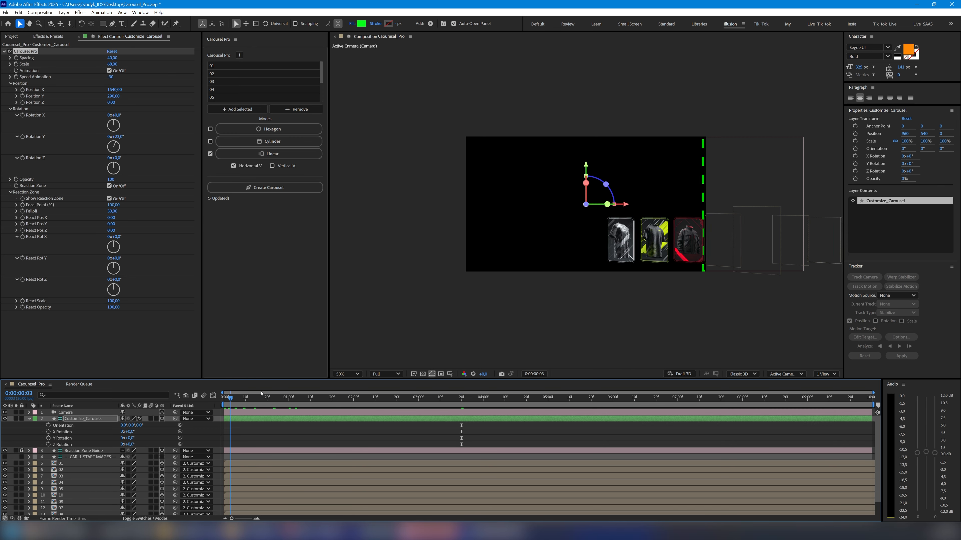
{"action": "left_click_drag", "start_coordinate": [619, 399], "coordinate": [565, 404]}
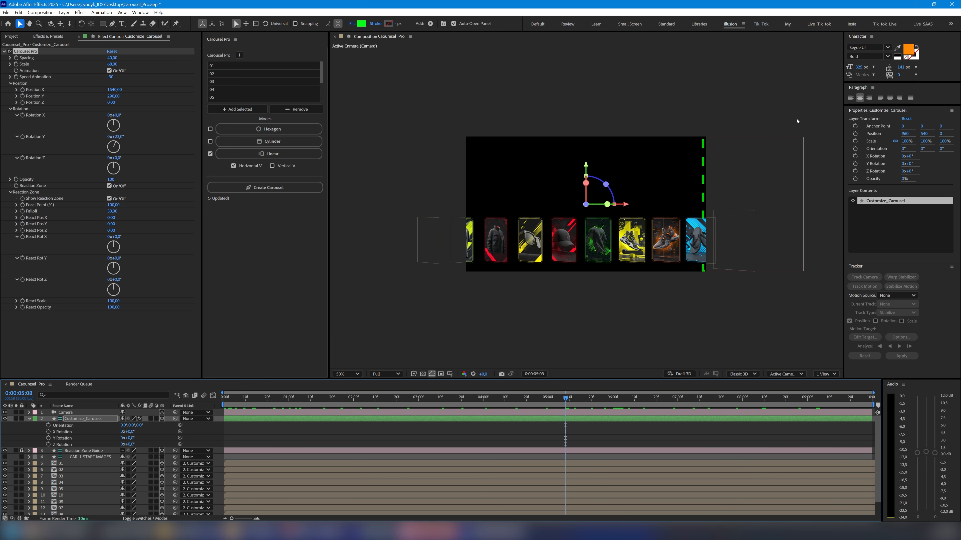
Set the Reaction Zone's Focal Point to 49% and its Falloff to 40.
{"action": "left_click", "coordinate": [347, 374]}
{"action": "left_click", "coordinate": [350, 232]}
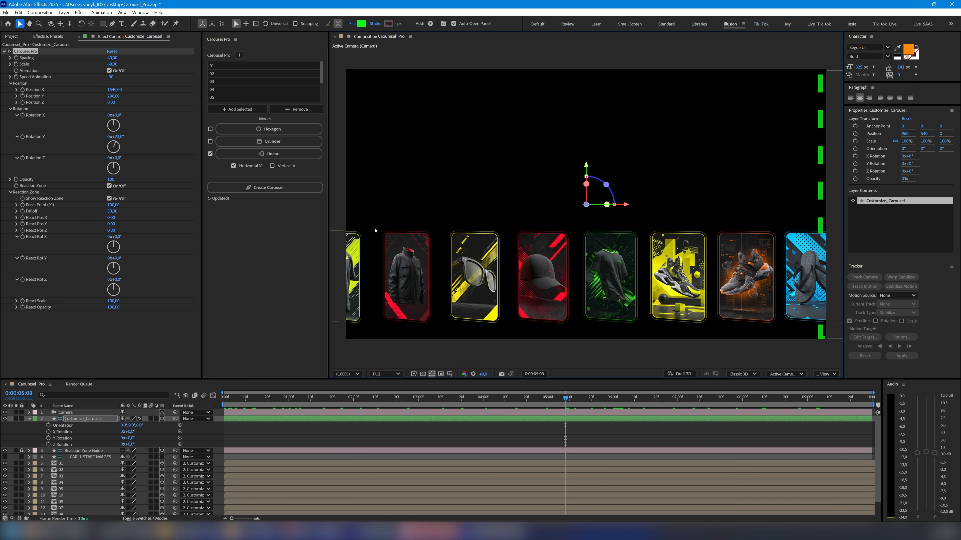
{"action": "mouse_move", "coordinate": [113, 205]}
{"action": "left_mouse_down"}
{"action": "mouse_move", "coordinate": [83, 206]}
{"action": "mouse_move", "coordinate": [96, 206]}
{"action": "left_mouse_up"}
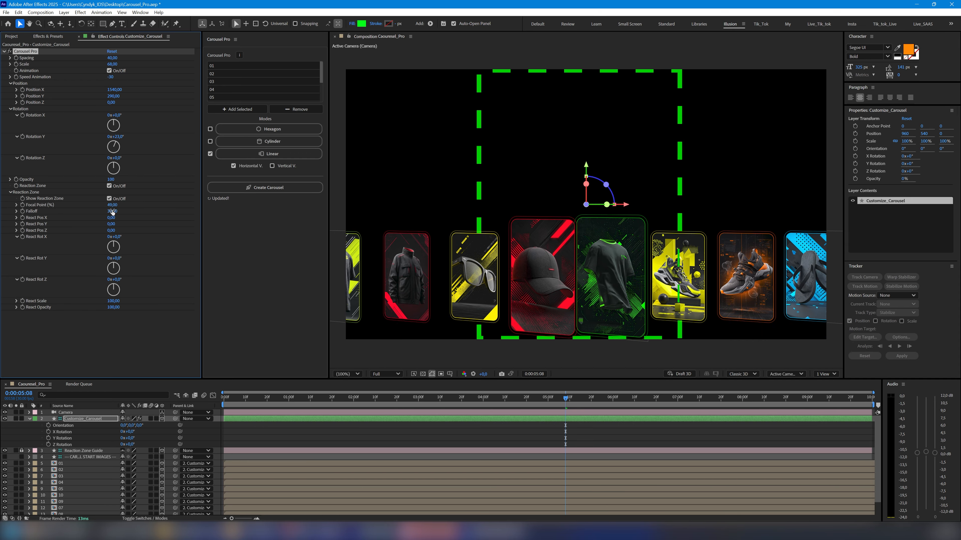
{"action": "left_click_drag", "start_coordinate": [112, 212], "coordinate": [118, 212]}
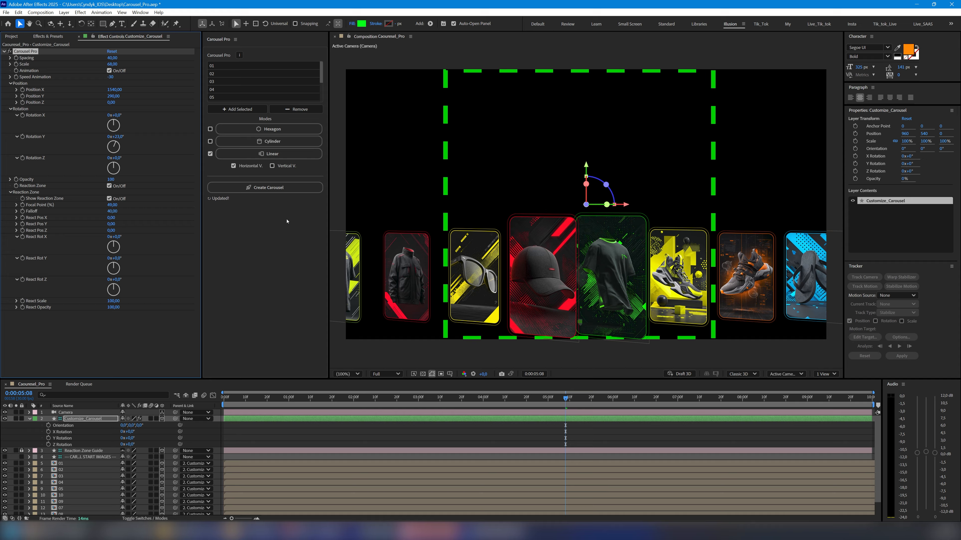
Set React Pos Y to -520, React Pos Z to -360 and React Rot Y to 234°, and scrub the timeline to check.
{"action": "mouse_move", "coordinate": [111, 224]}
{"action": "left_mouse_down"}
{"action": "mouse_move", "coordinate": [88, 220]}
{"action": "mouse_move", "coordinate": [109, 230]}
{"action": "mouse_move", "coordinate": [93, 226]}
{"action": "left_mouse_up"}
{"action": "left_click_drag", "start_coordinate": [114, 258], "coordinate": [213, 265]}
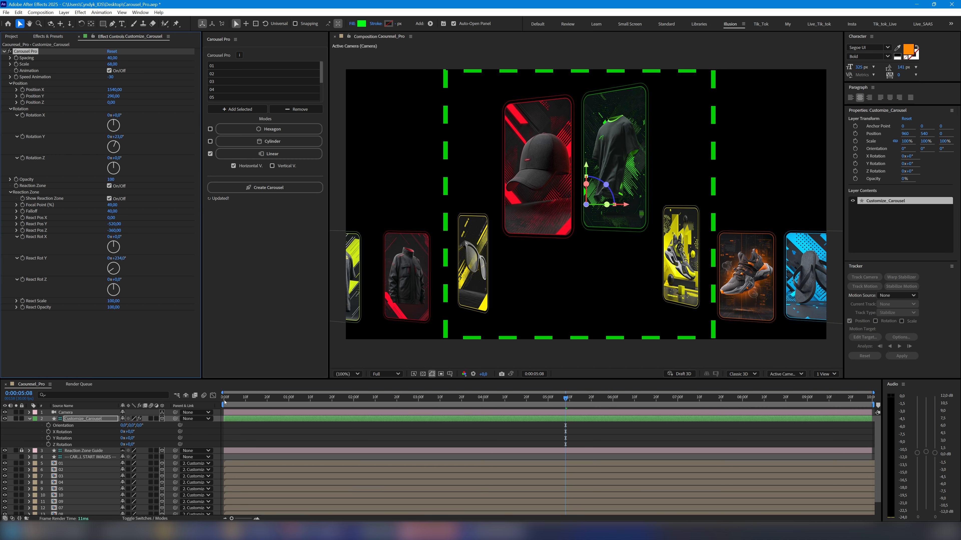
{"action": "left_click_drag", "start_coordinate": [224, 403], "coordinate": [300, 399]}
Set the Reaction Zone's React Rot Y to 155°, React Scale to 85 and React Opacity to 15.
{"action": "left_click_drag", "start_coordinate": [124, 258], "coordinate": [164, 262]}
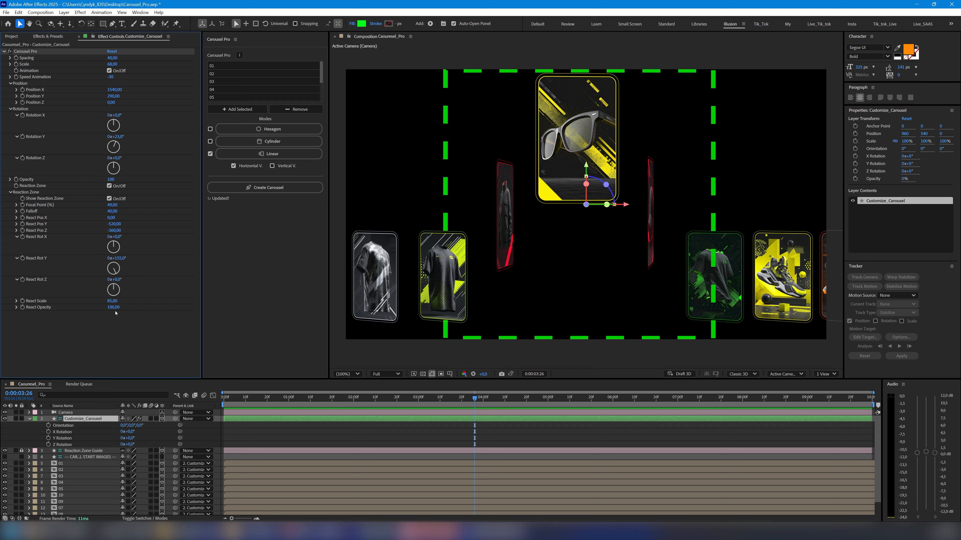
{"action": "left_click_drag", "start_coordinate": [114, 311], "coordinate": [85, 310]}
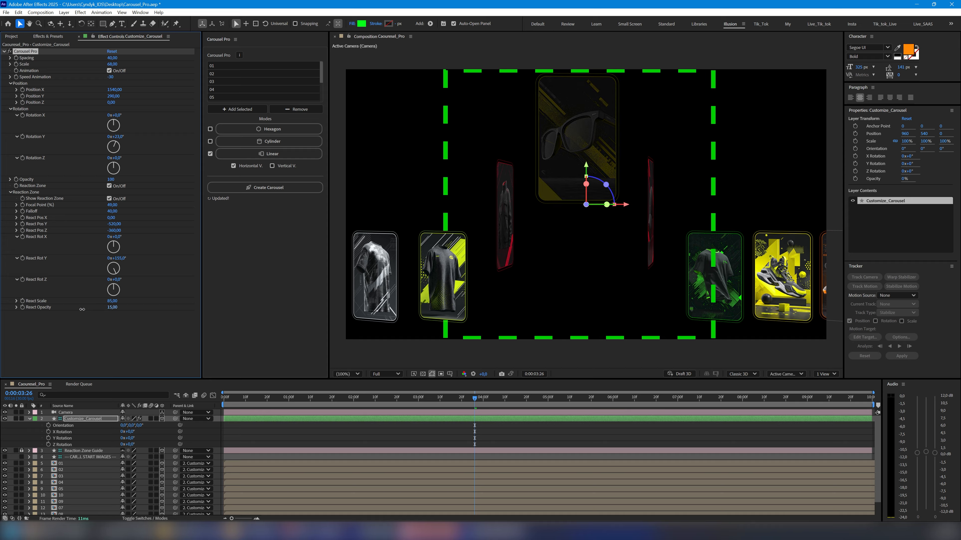
Set React Opacity to 100 and the carousel's overall Opacity to 33, preview the motion and reduce the Reaction Zone's Falloff.
{"action": "left_click_drag", "start_coordinate": [240, 400], "coordinate": [381, 402]}
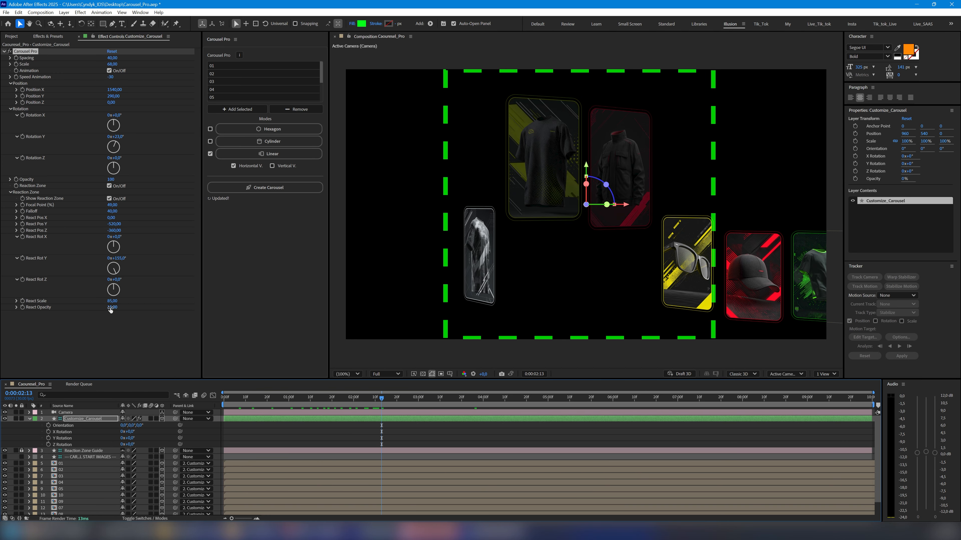
{"action": "left_click_drag", "start_coordinate": [110, 310], "coordinate": [241, 312]}
{"action": "left_click_drag", "start_coordinate": [109, 180], "coordinate": [88, 179]}
{"action": "left_click_drag", "start_coordinate": [237, 400], "coordinate": [551, 411]}
{"action": "key", "text": "space"}
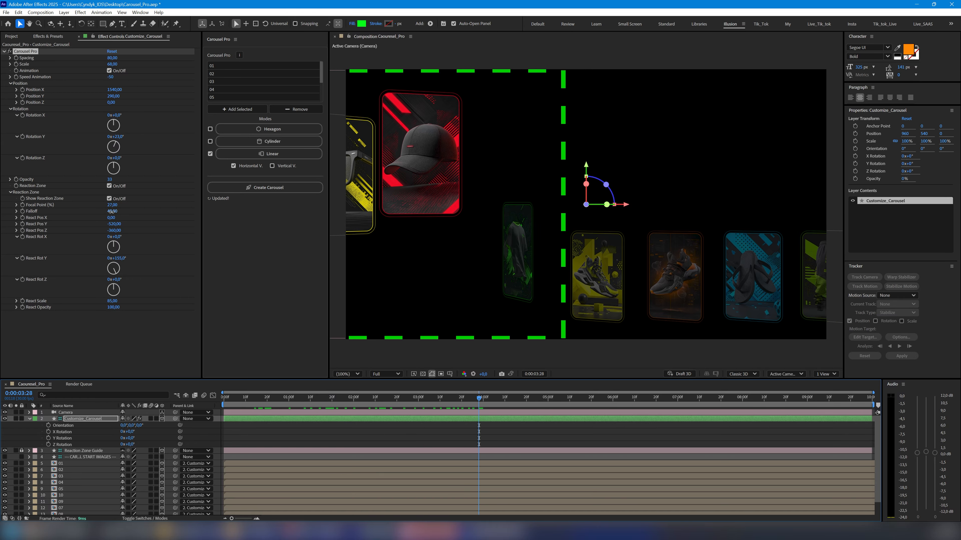
{"action": "left_click_drag", "start_coordinate": [112, 211], "coordinate": [102, 211]}
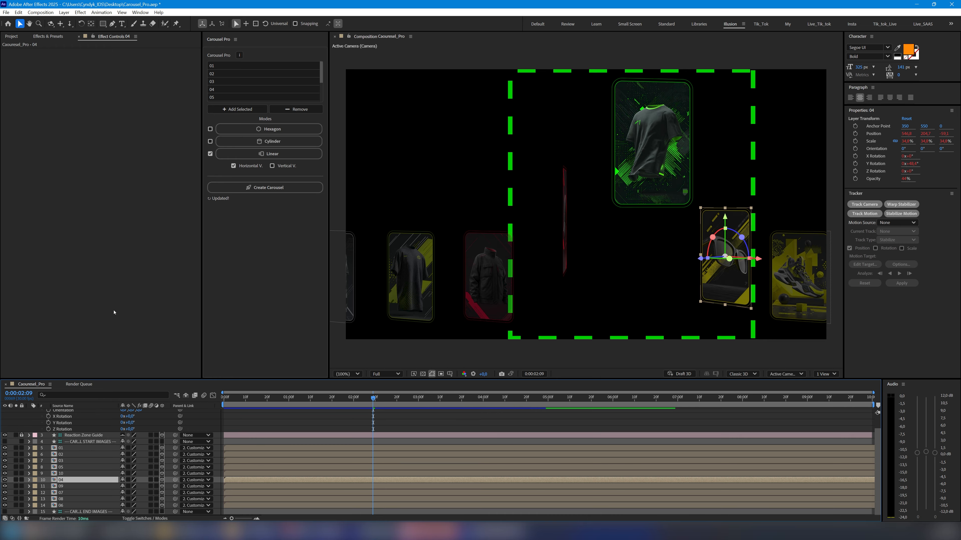
Create a vertical linear carousel with Animation and Reaction Zone turned on, and increase the spacing between its cards.
{"action": "left_click", "coordinate": [272, 165]}
{"action": "left_click", "coordinate": [265, 187]}
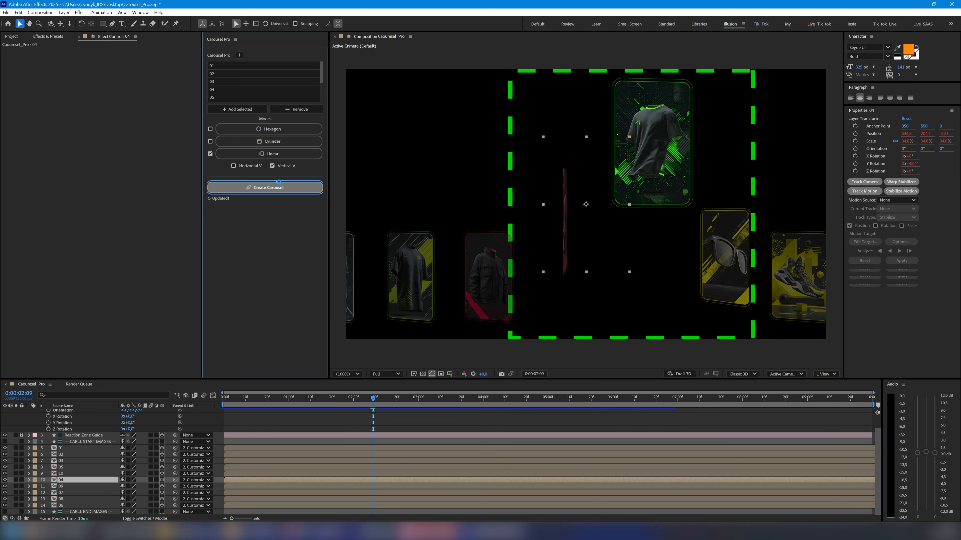
{"action": "left_click", "coordinate": [109, 71]}
{"action": "left_click", "coordinate": [109, 103]}
{"action": "left_click", "coordinate": [10, 109]}
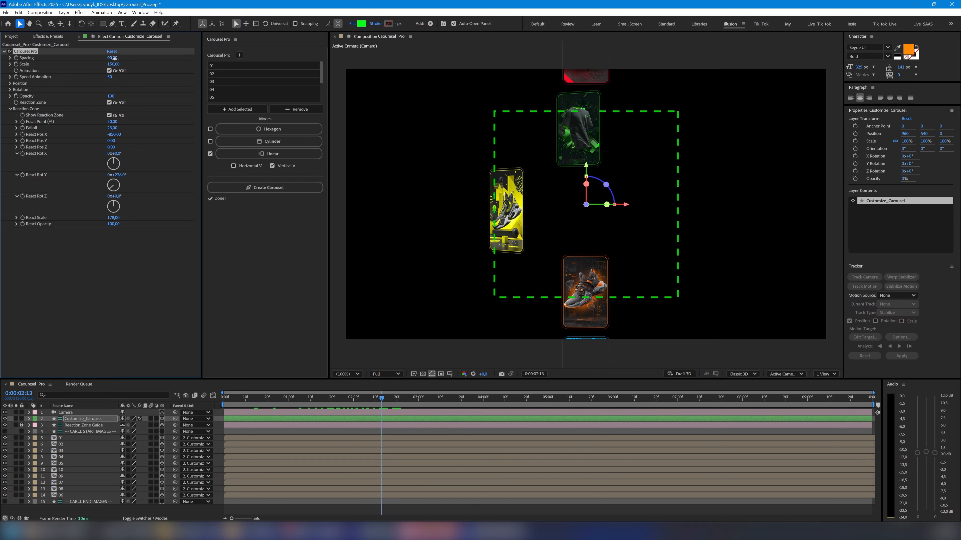
{"action": "left_click_drag", "start_coordinate": [114, 58], "coordinate": [122, 57]}
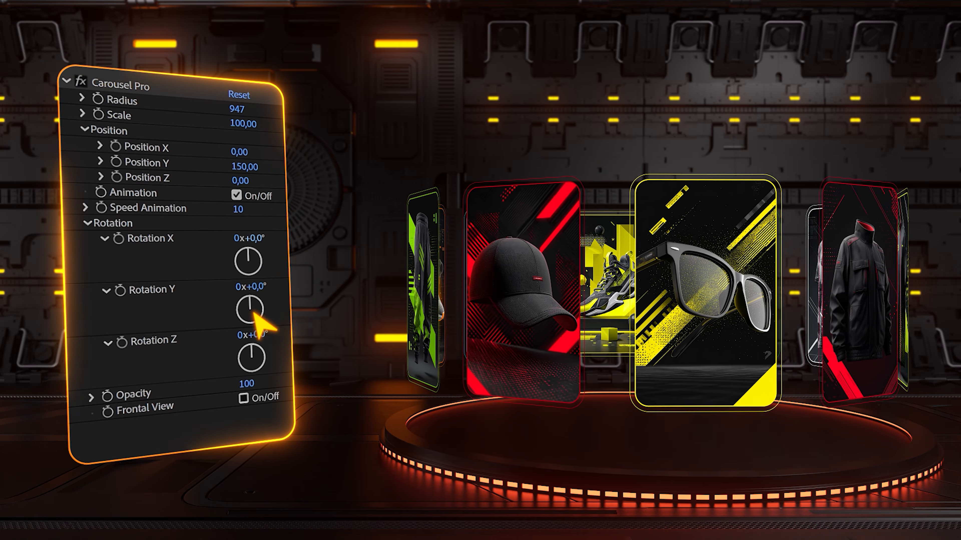
{"action": "left_click", "coordinate": [243, 398]}
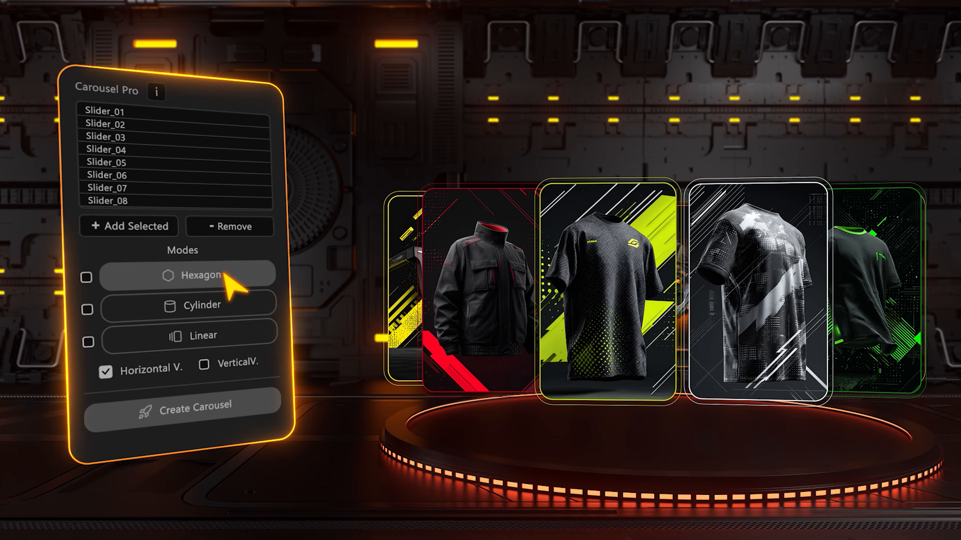
{"action": "left_click", "coordinate": [230, 275]}
{"action": "left_click", "coordinate": [235, 310]}
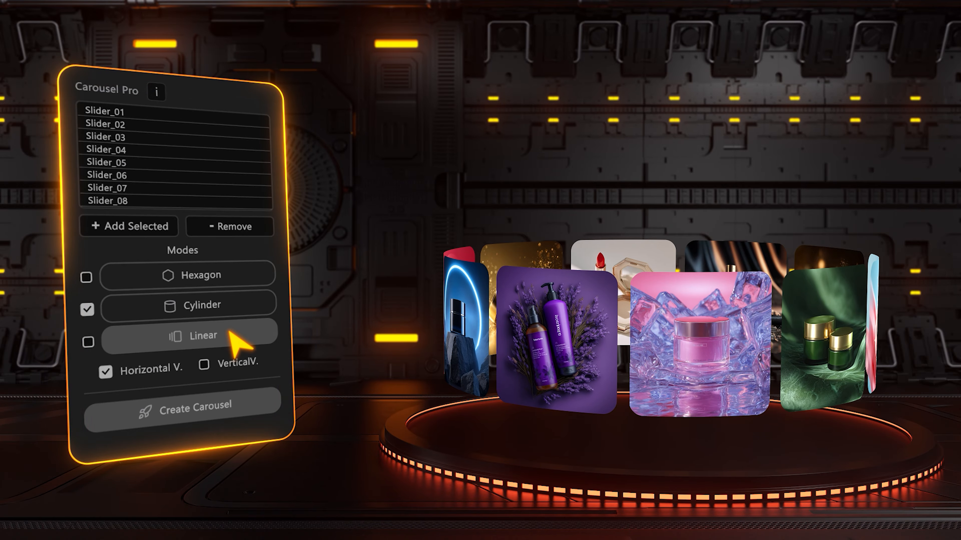
{"action": "left_click", "coordinate": [231, 334]}
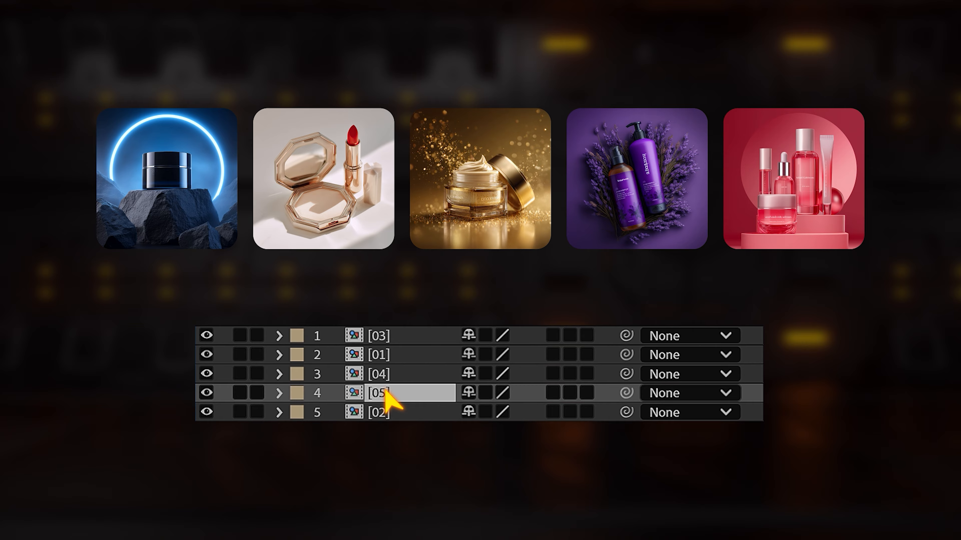
{"action": "left_click_drag", "start_coordinate": [390, 393], "coordinate": [394, 353]}
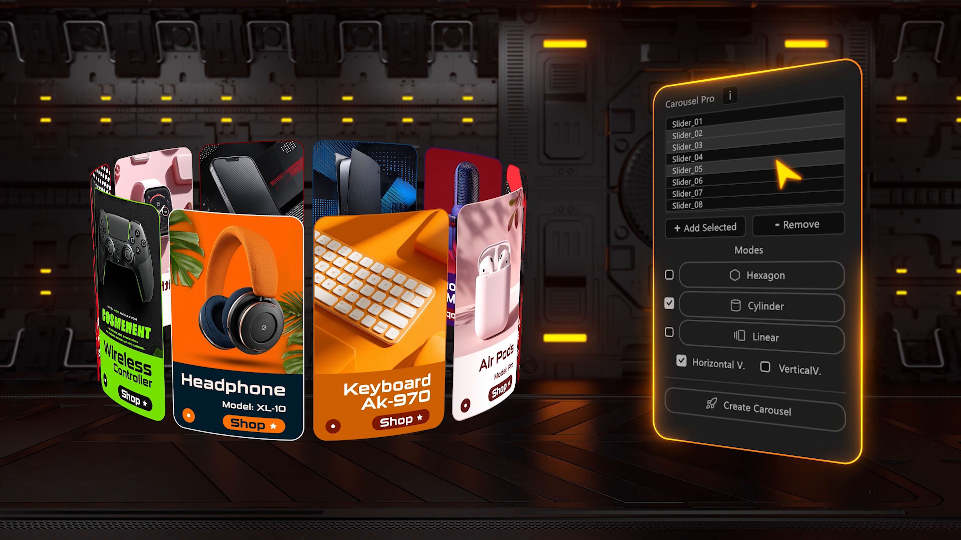
{"action": "left_click", "coordinate": [794, 229]}
{"action": "left_click", "coordinate": [781, 408]}
{"action": "left_click", "coordinate": [804, 158]}
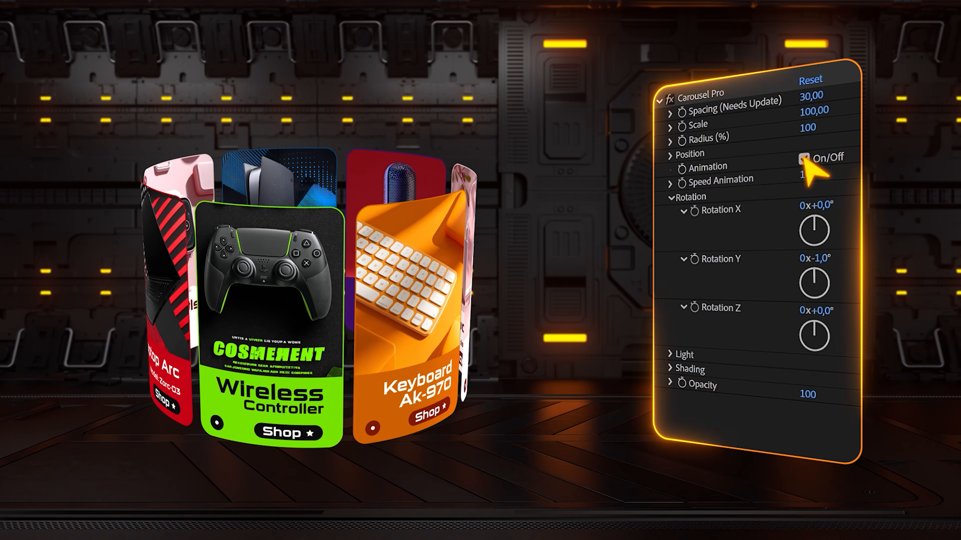
{"action": "left_click", "coordinate": [809, 174]}
{"action": "type", "text": "-10"}
{"action": "key", "text": "Return"}
{"action": "left_click_drag", "start_coordinate": [805, 127], "coordinate": [822, 127]}
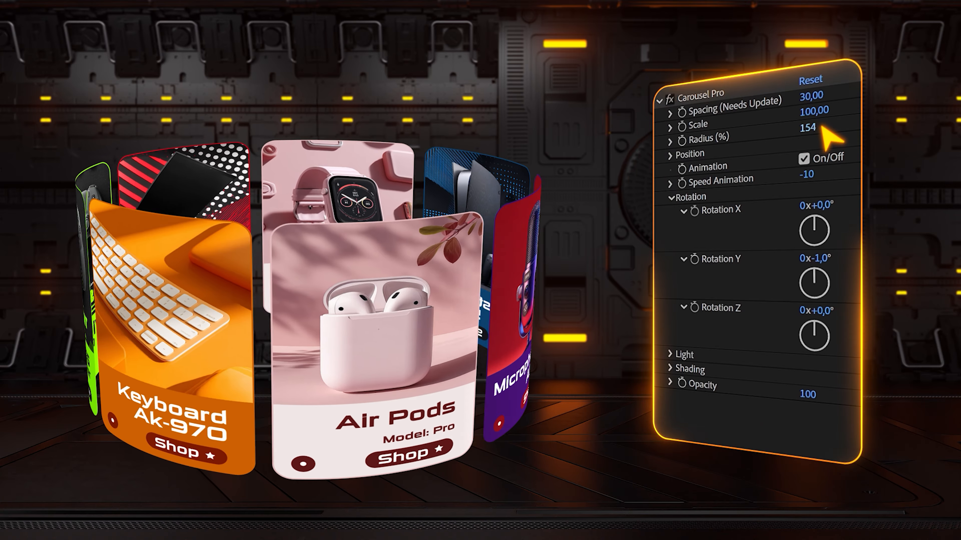